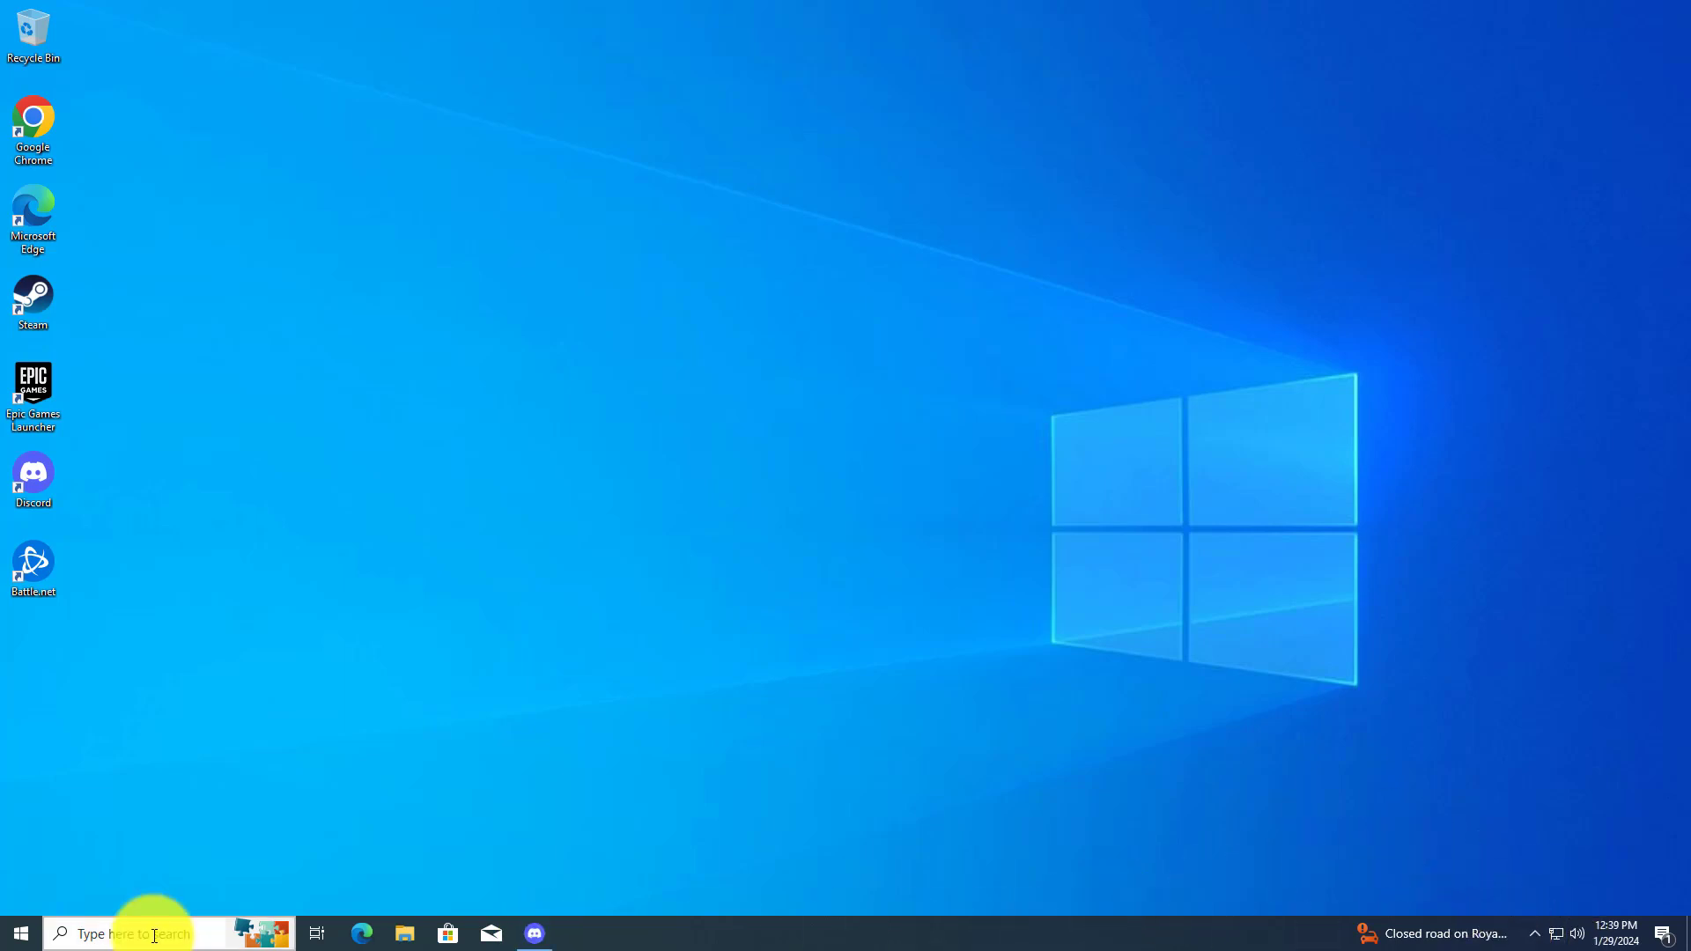
# - Open Task Manager and end the main Discord (32 bit) app
pyautogui.click(154, 937)
pyautogui.write('ta')
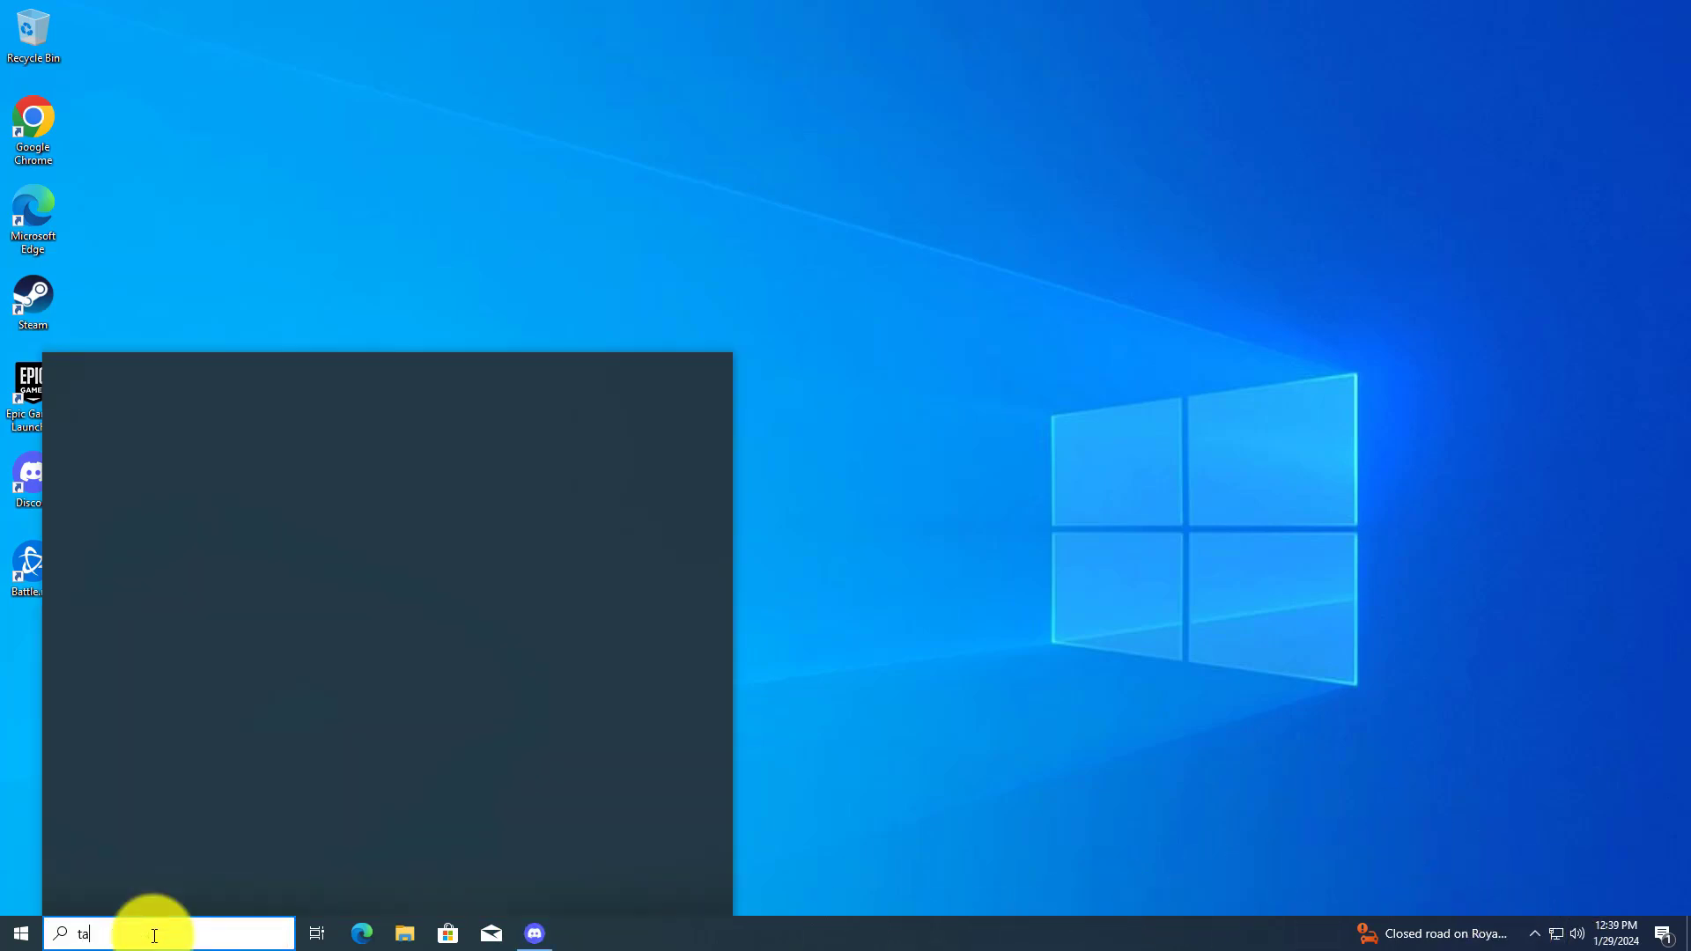
pyautogui.write('sk')
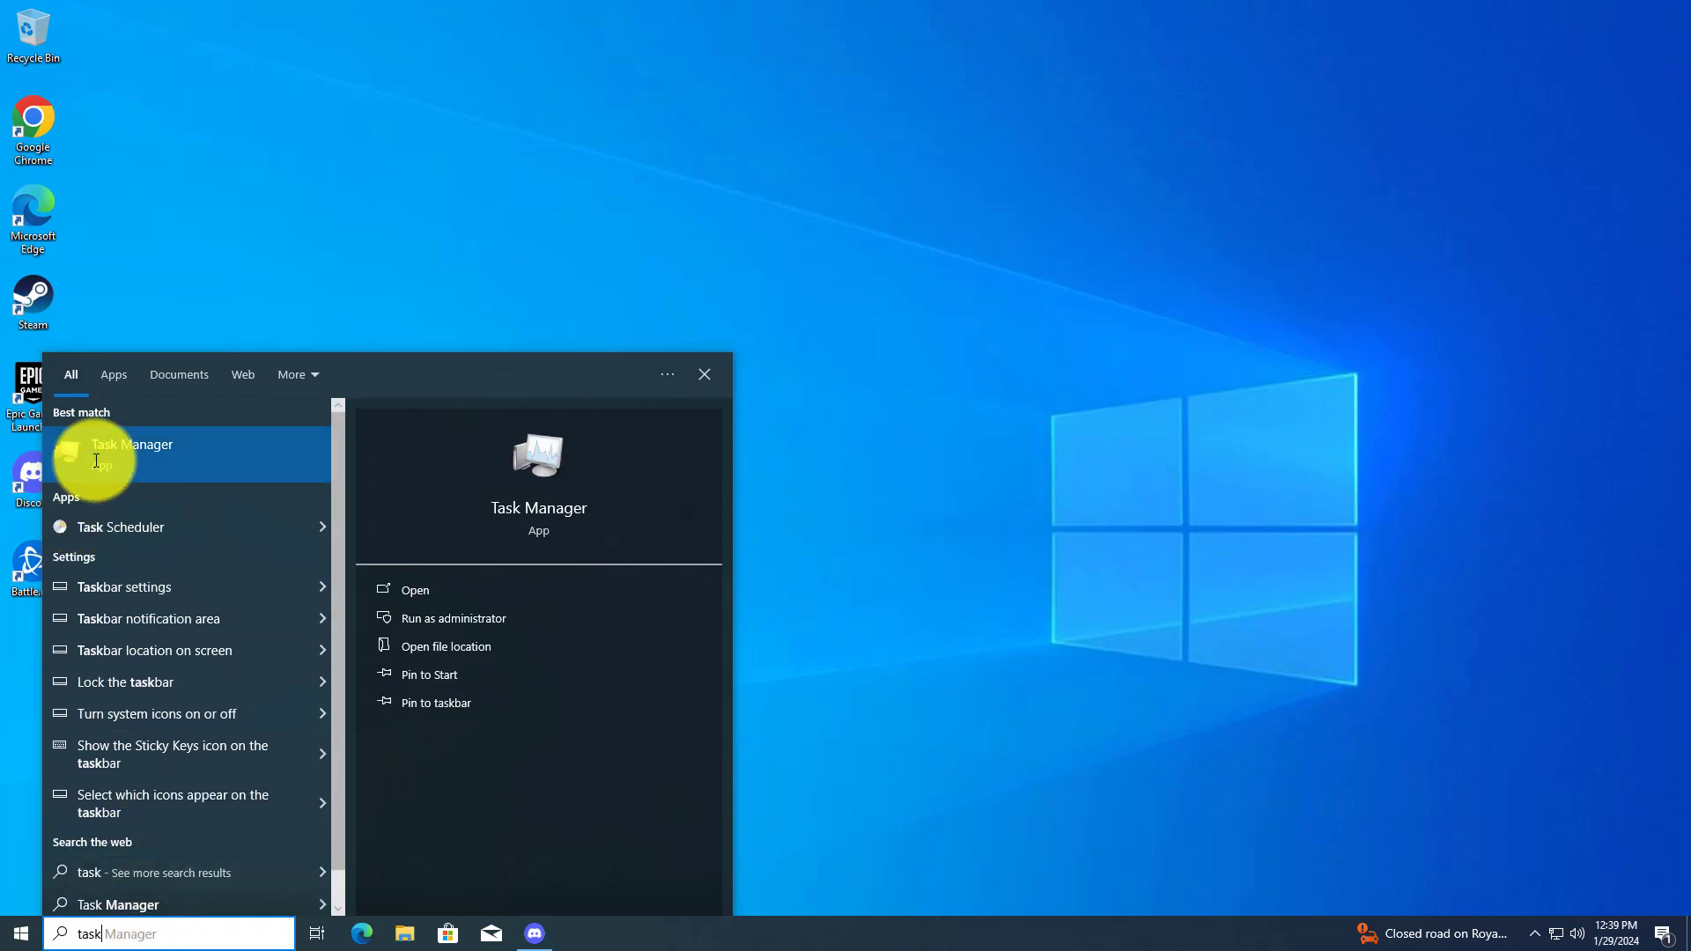
pyautogui.click(98, 461)
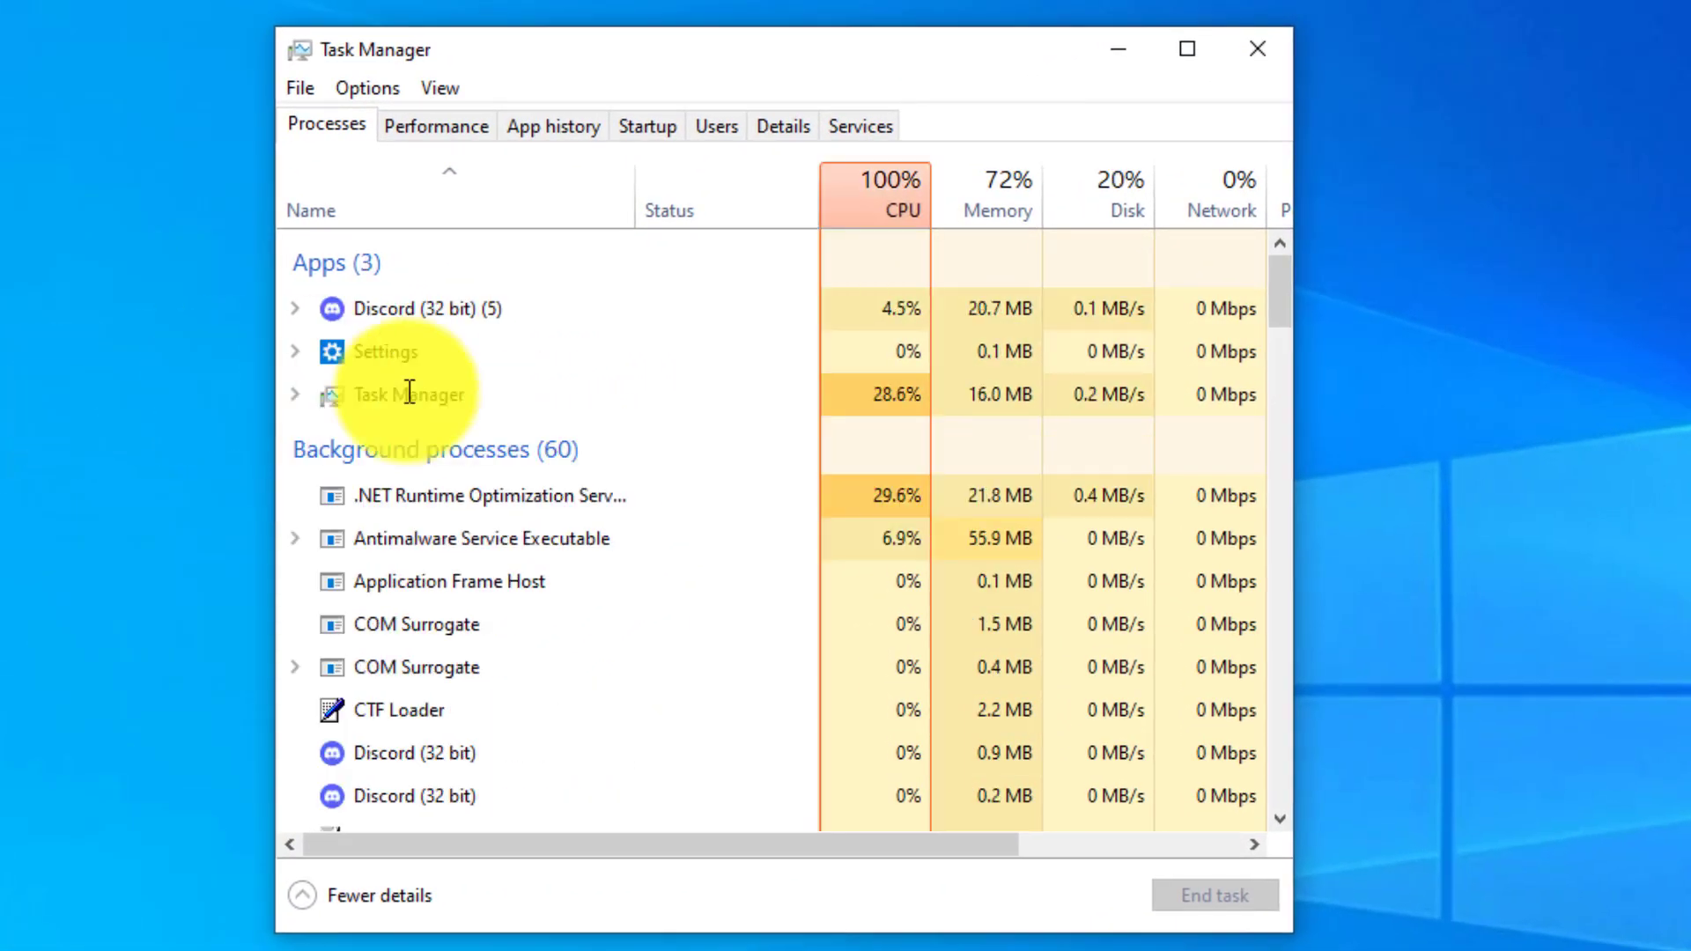
pyautogui.rightClick(455, 310)
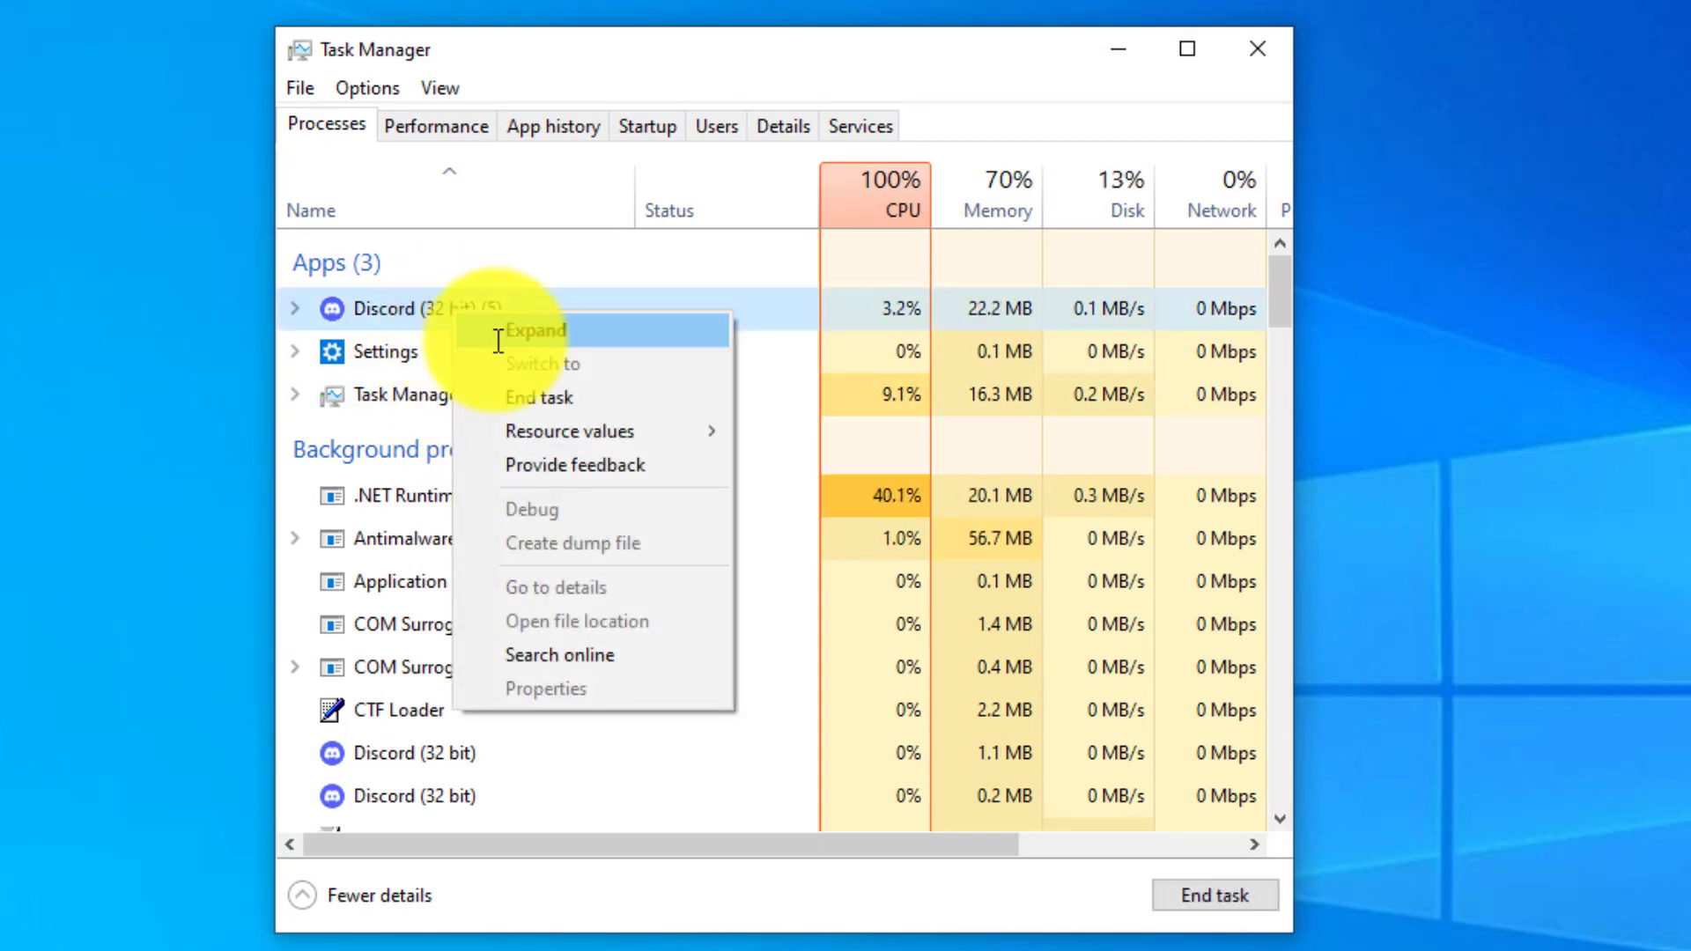
pyautogui.click(528, 391)
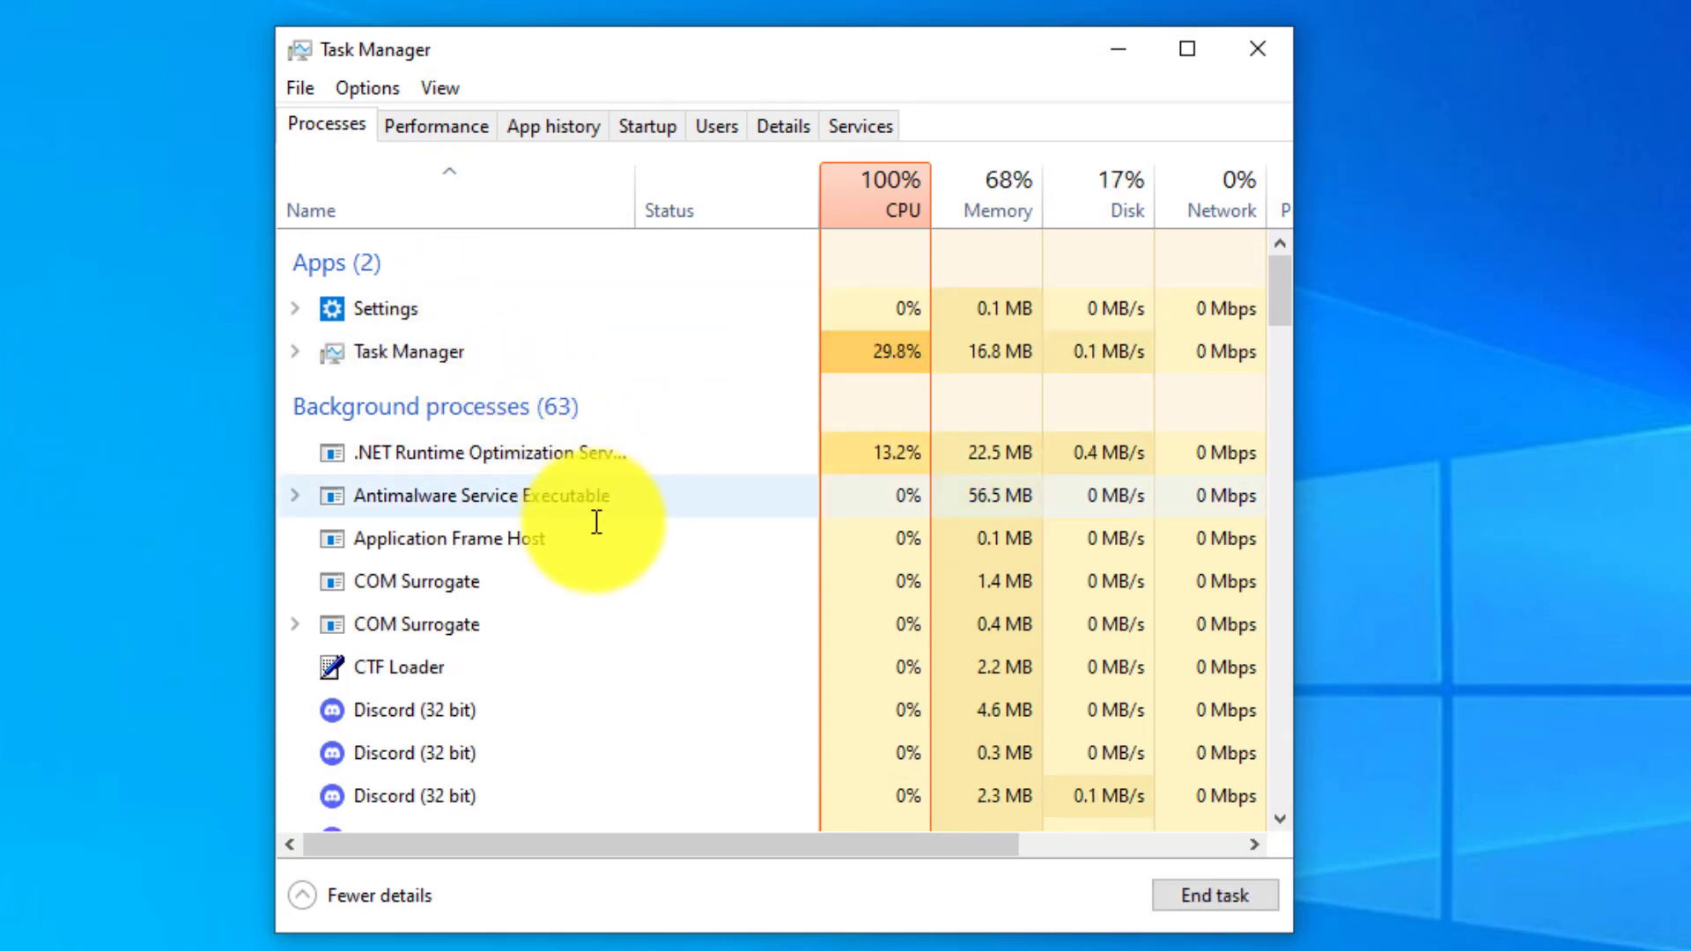
# - End the leftover Discord (32 bit) tasks among the background processes
pyautogui.scroll(-1, 590, 546)
pyautogui.rightClick(579, 621)
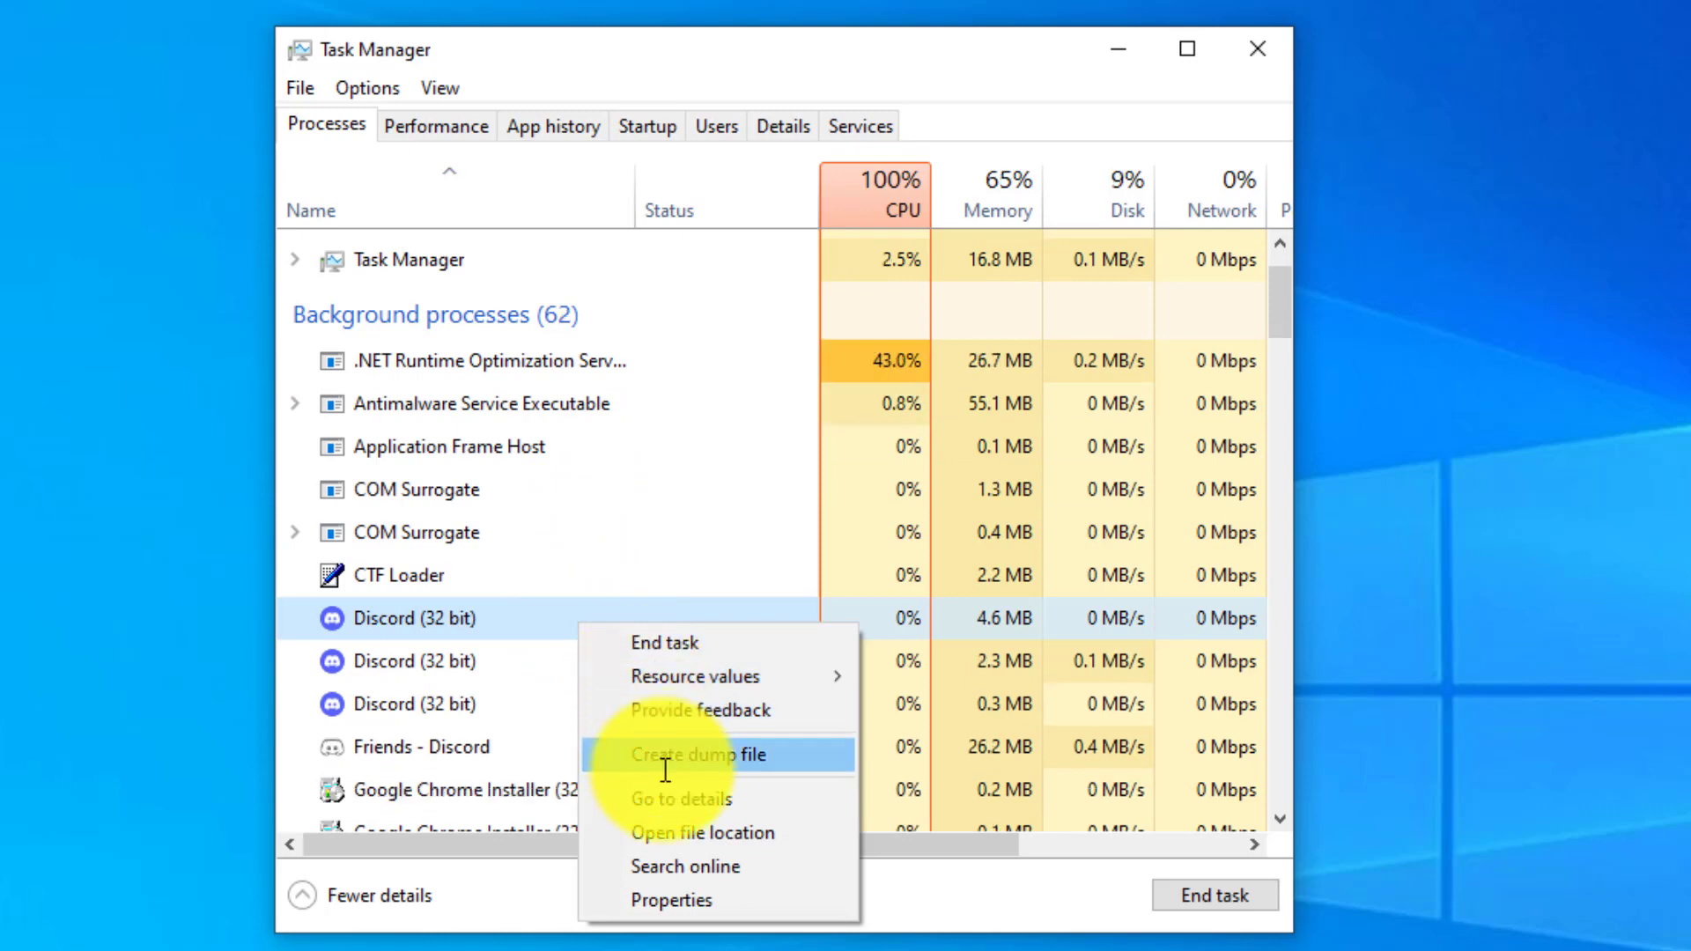
pyautogui.click(687, 645)
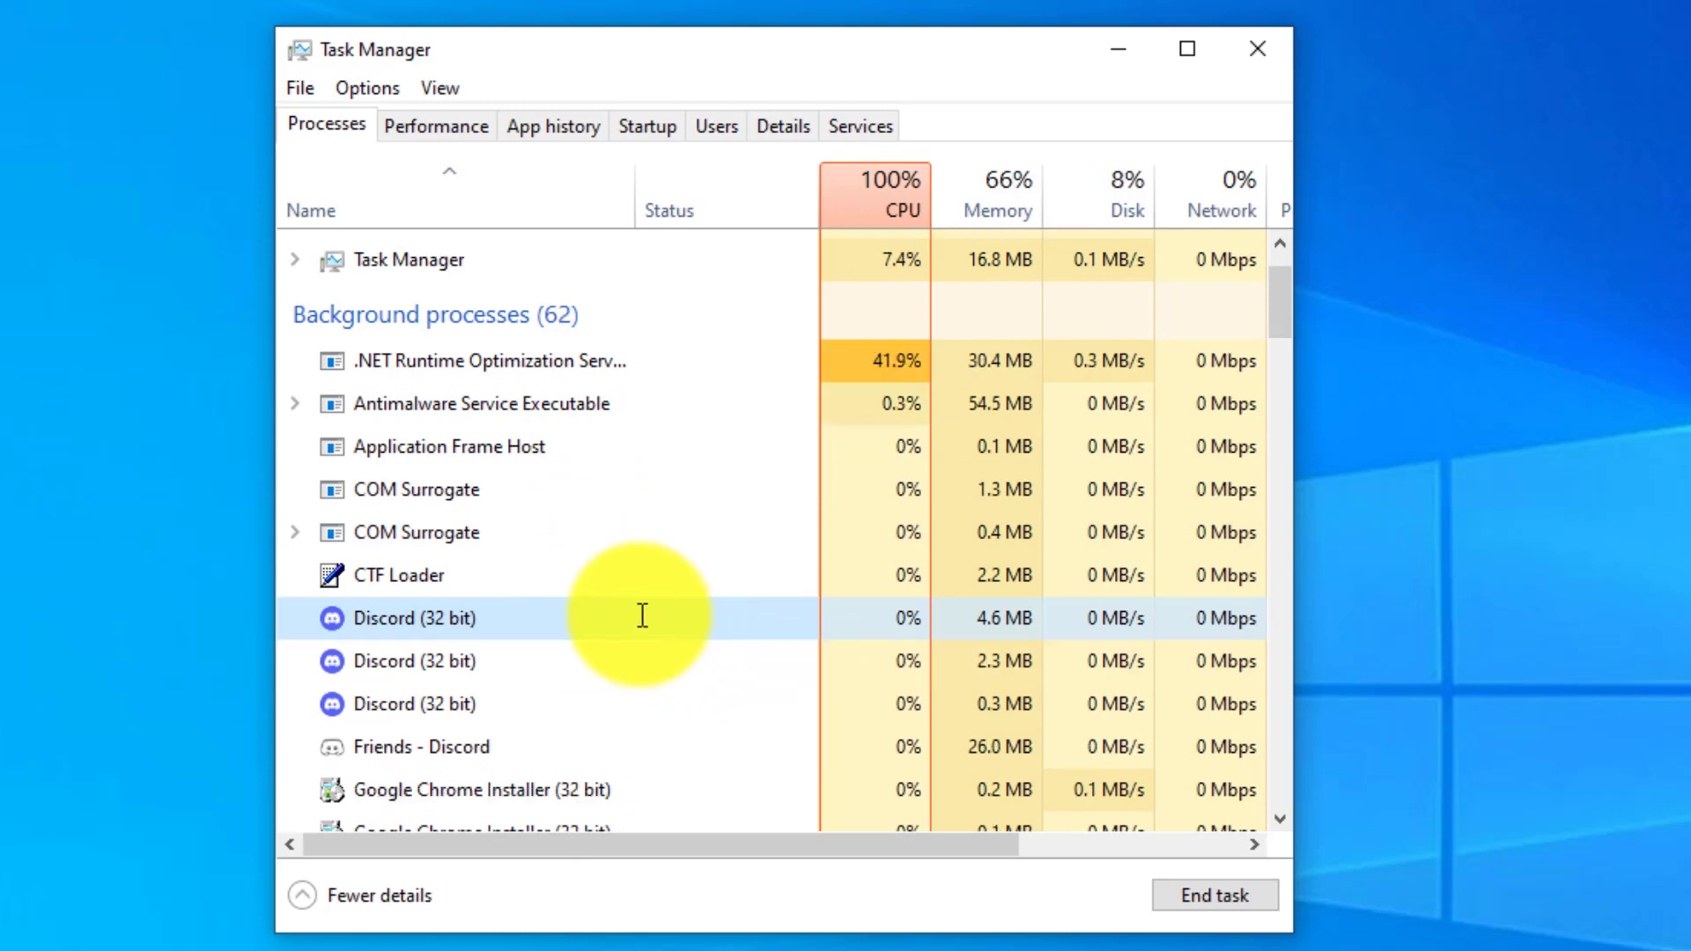
pyautogui.rightClick(643, 615)
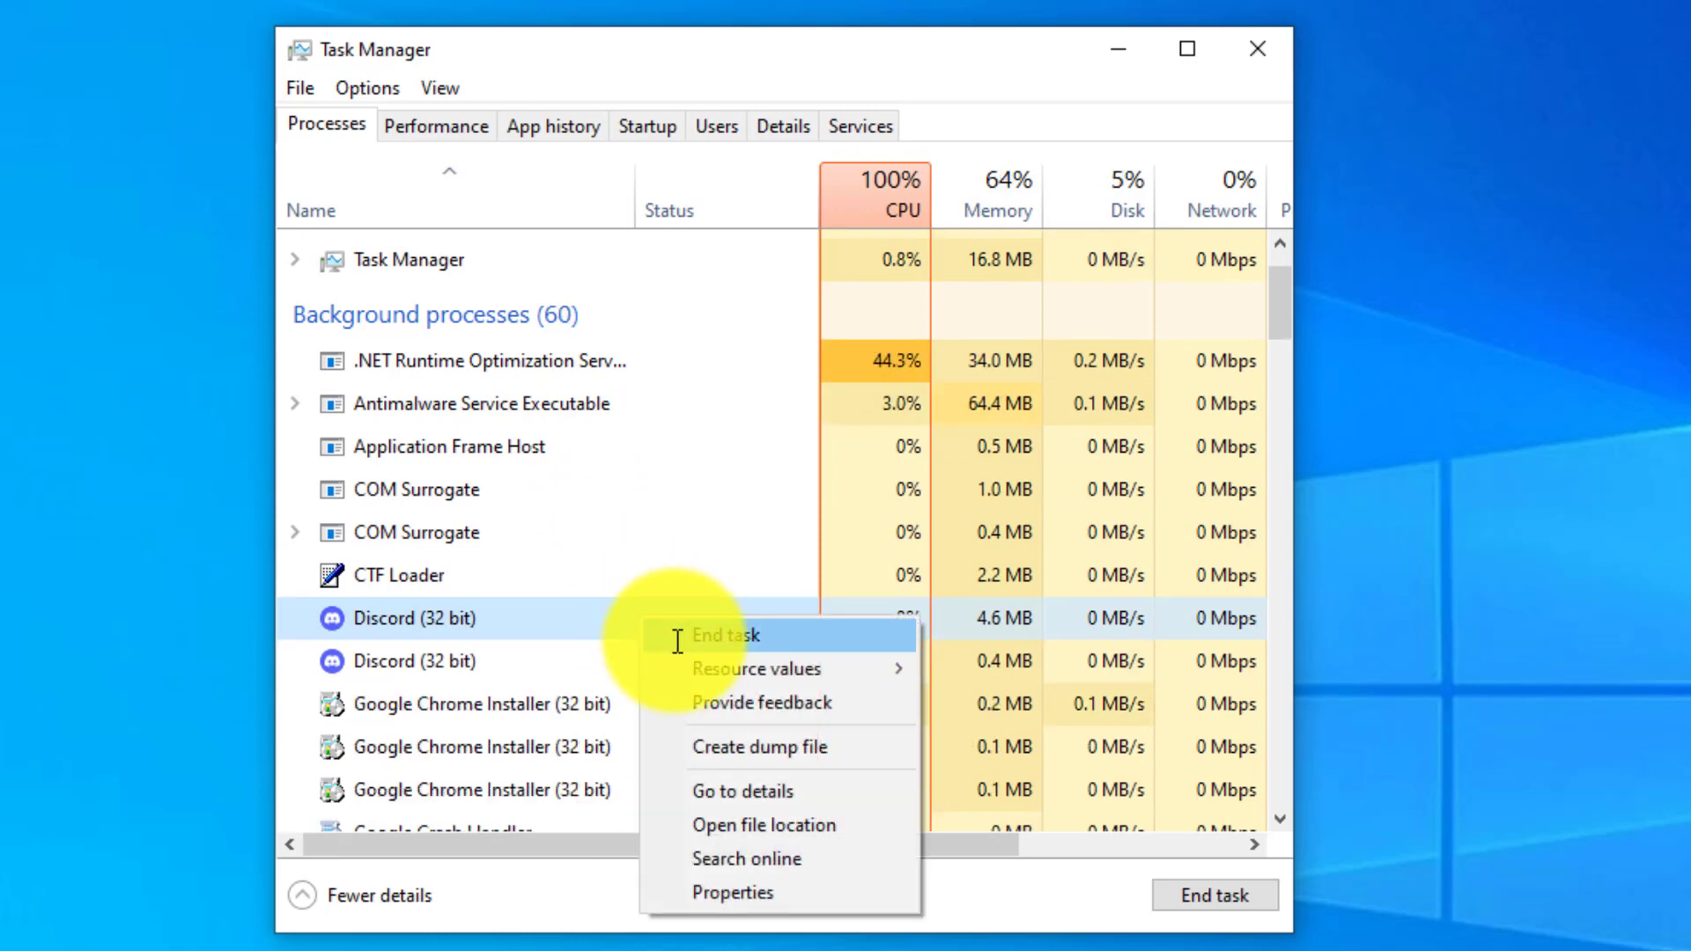
pyautogui.click(673, 633)
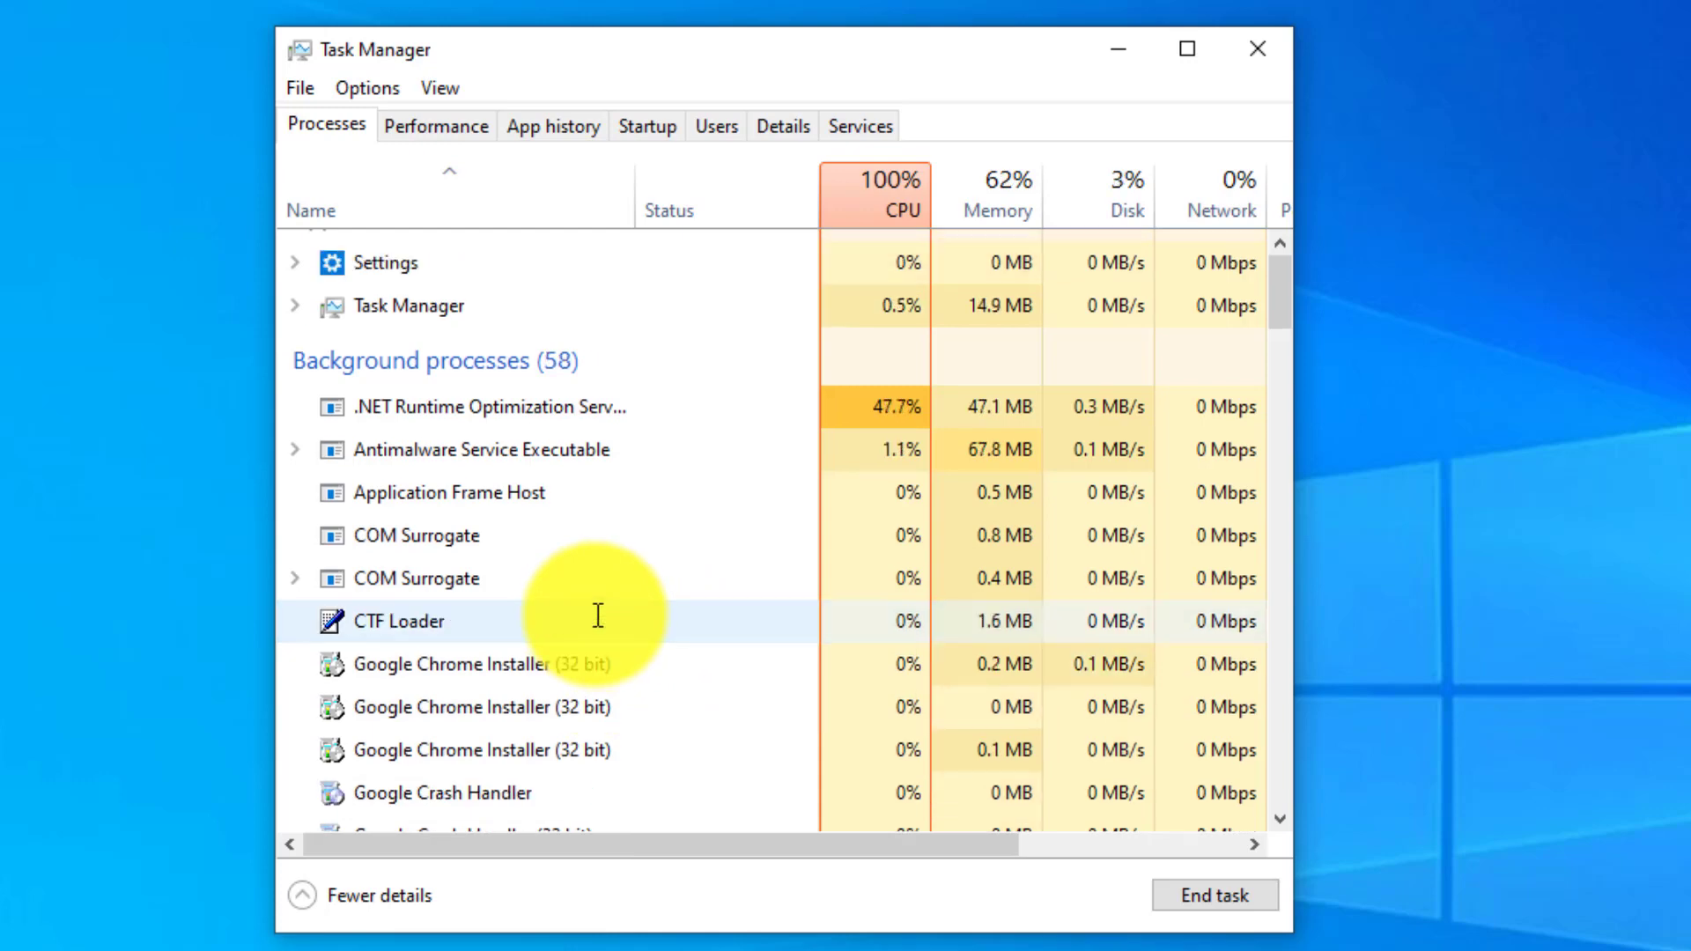
# - Check the rest of the process list for Discord entries, close Task Manager and dismiss the Windows Security firewall notification
pyautogui.scroll(-4, 596, 616)
pyautogui.scroll(-7, 603, 643)
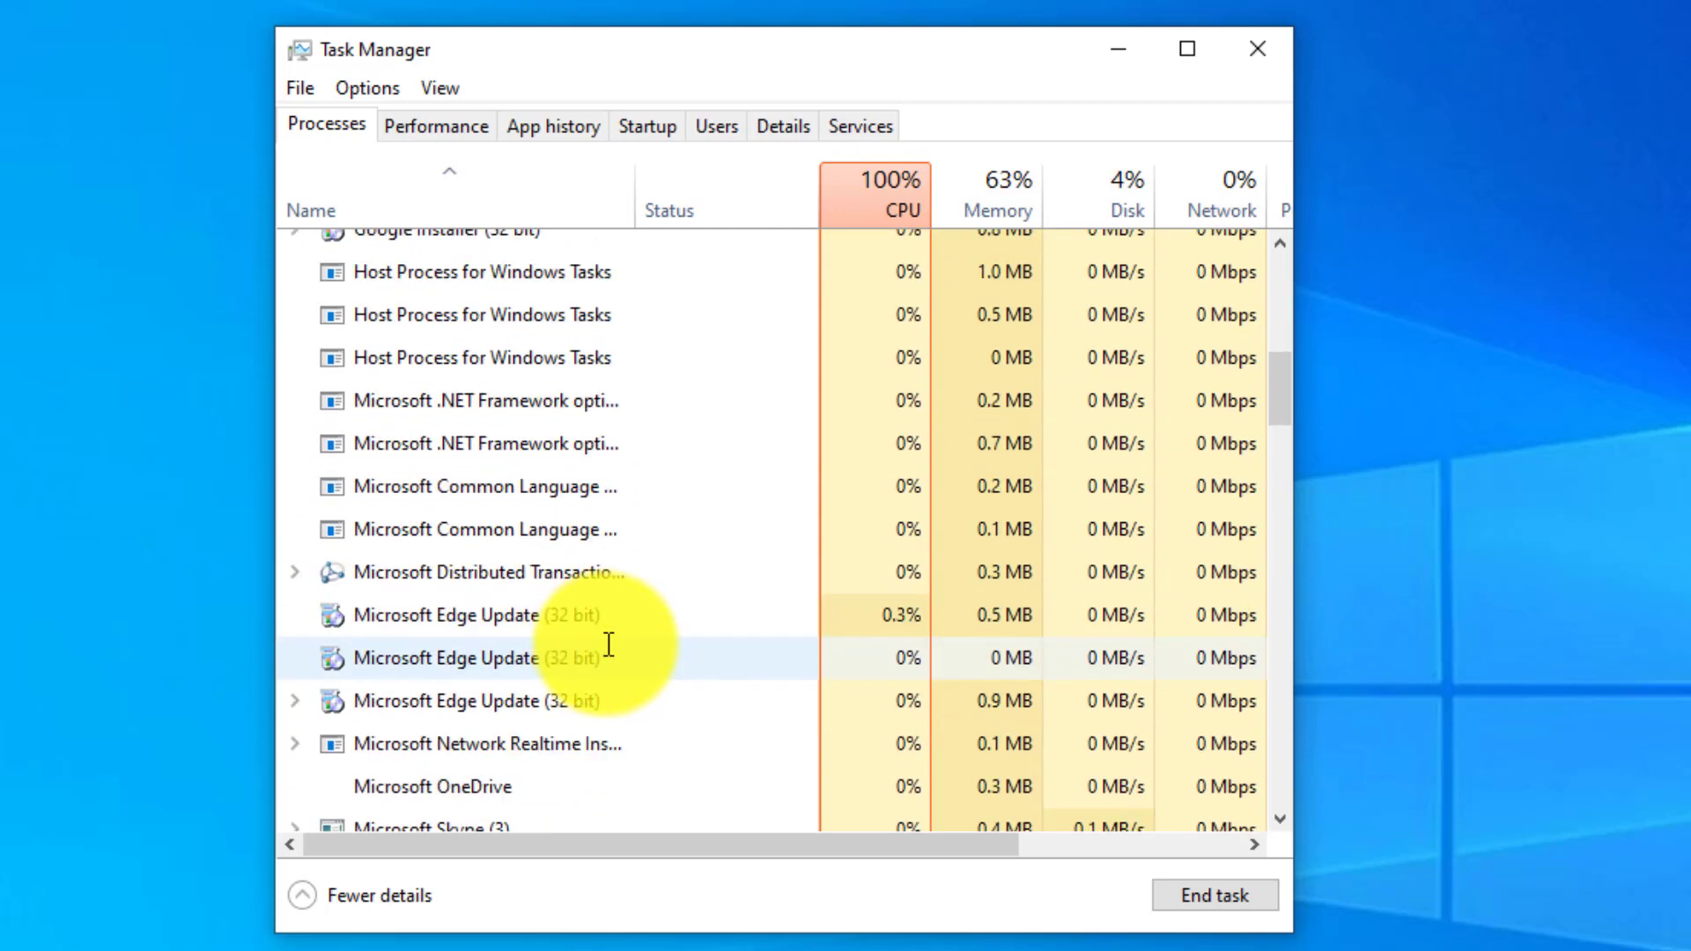
pyautogui.scroll(-12, 608, 644)
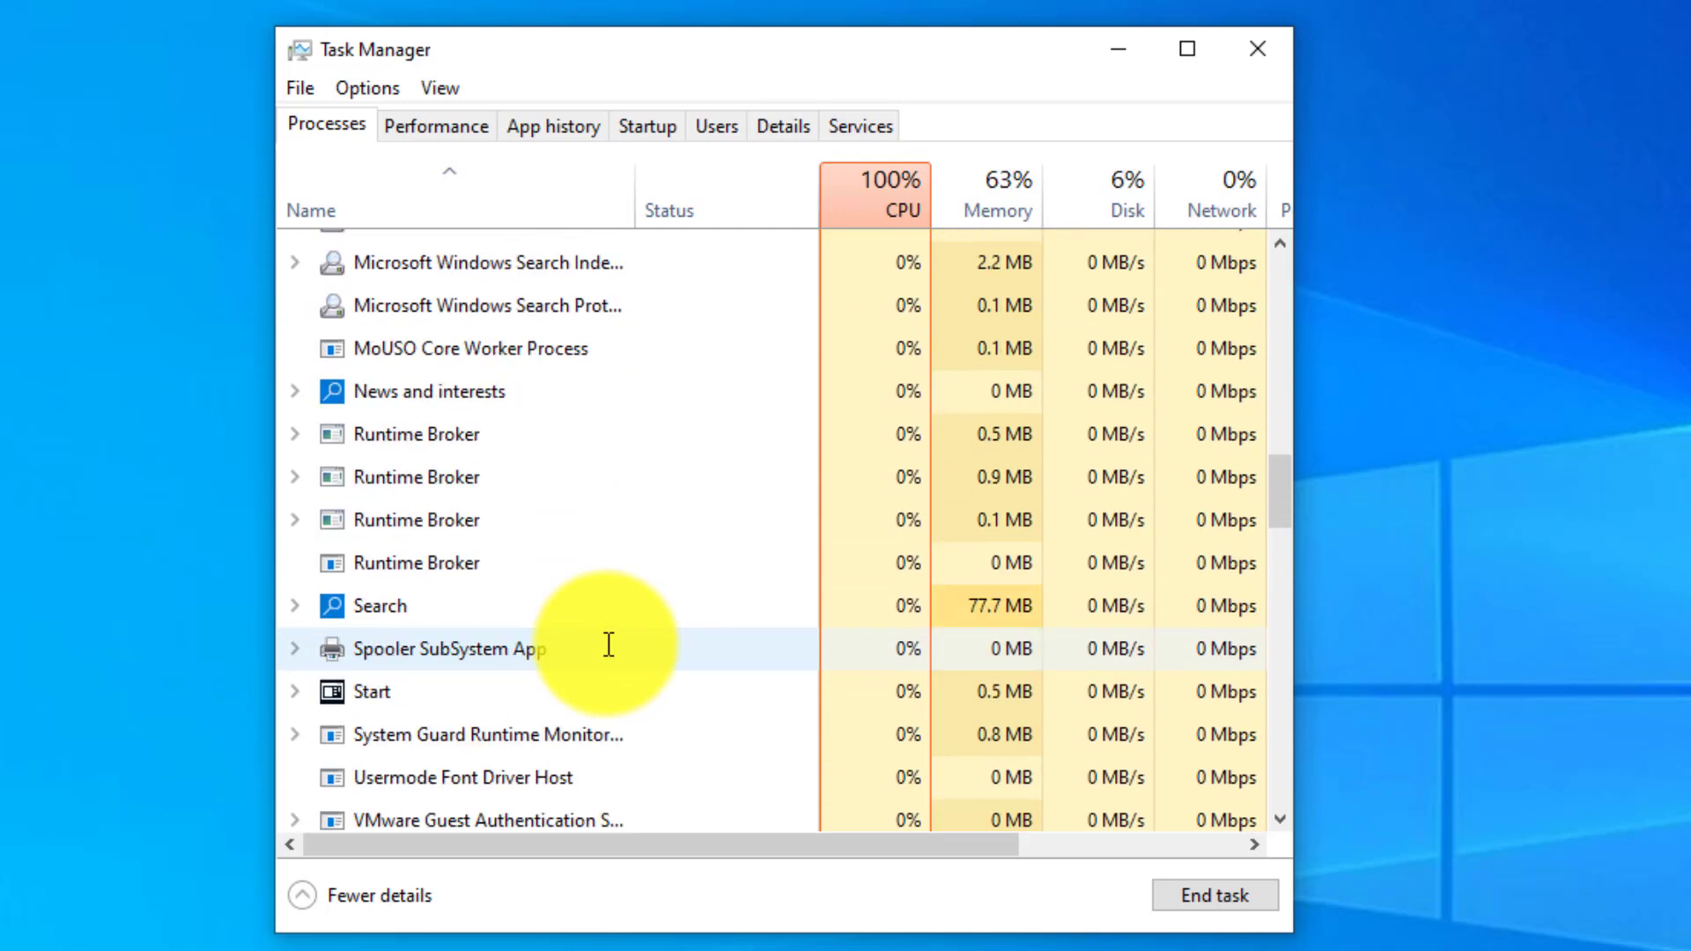
pyautogui.scroll(-8, 607, 644)
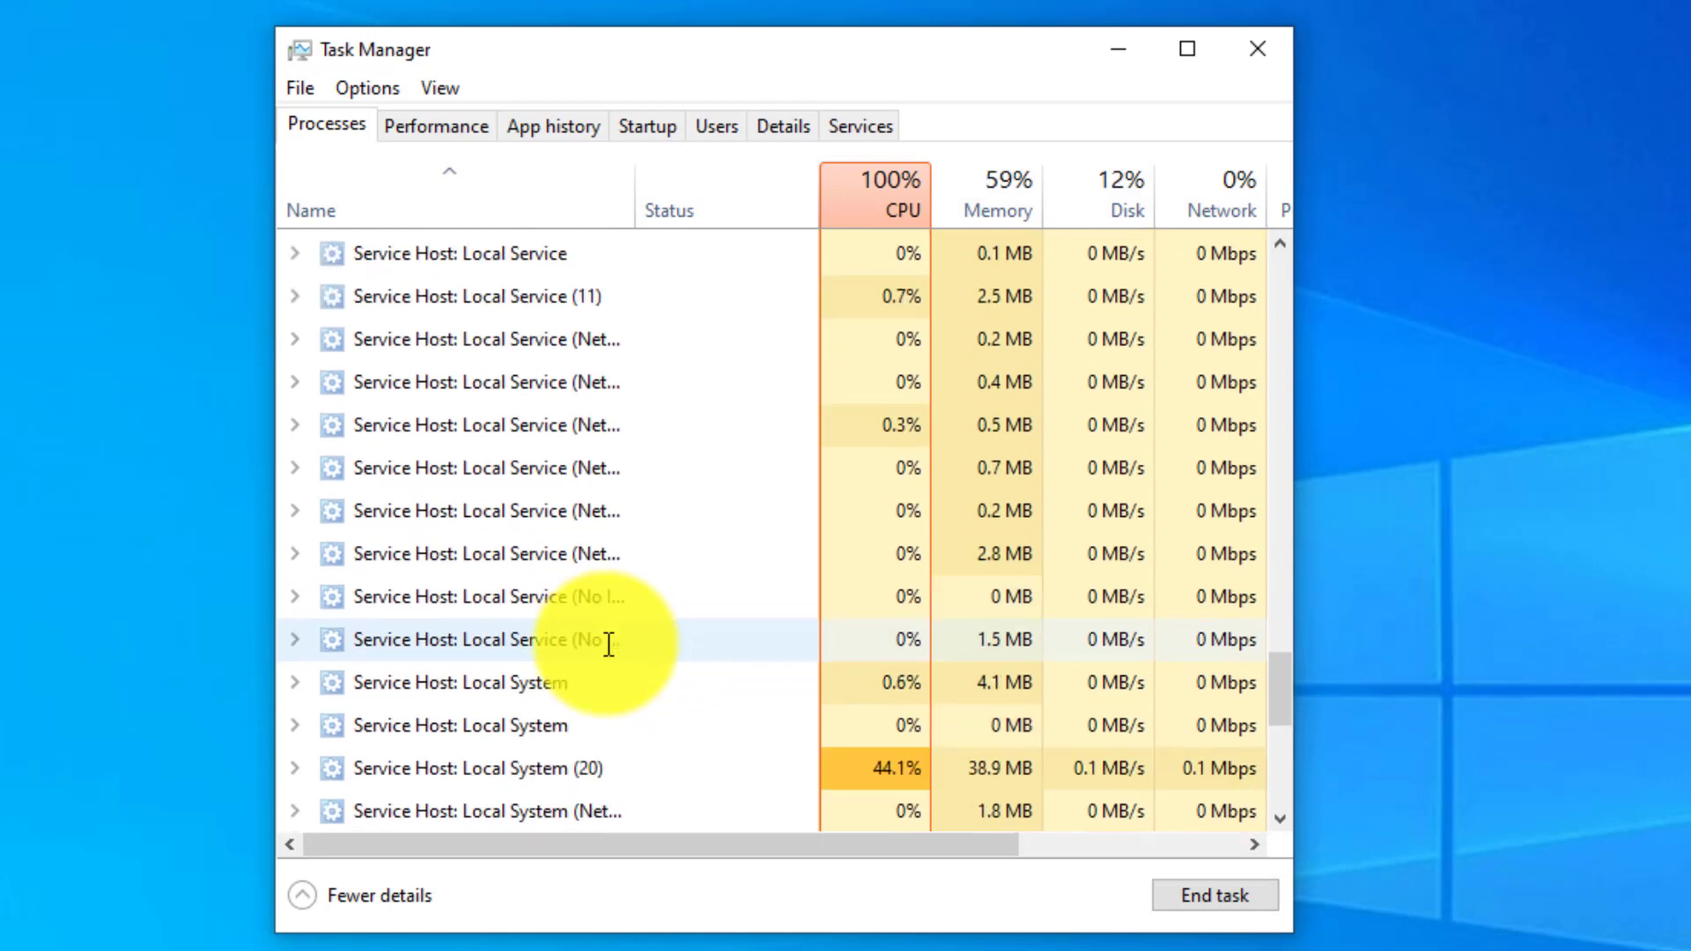
pyautogui.scroll(5, 606, 640)
pyautogui.scroll(-6, 606, 640)
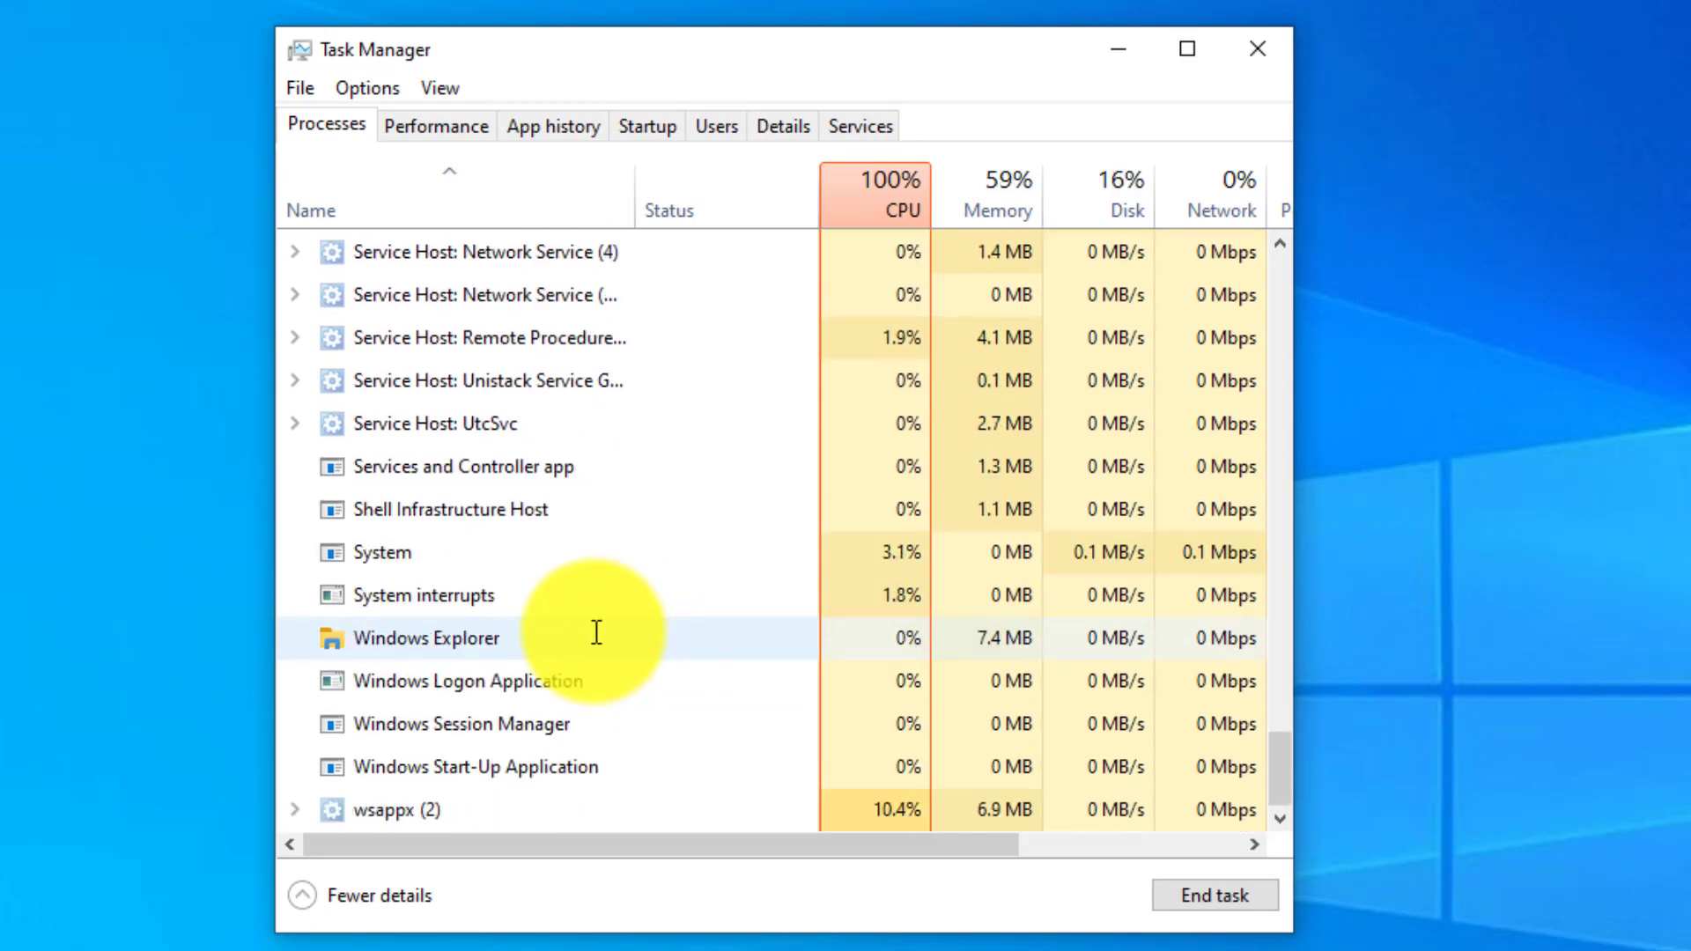
pyautogui.click(1262, 61)
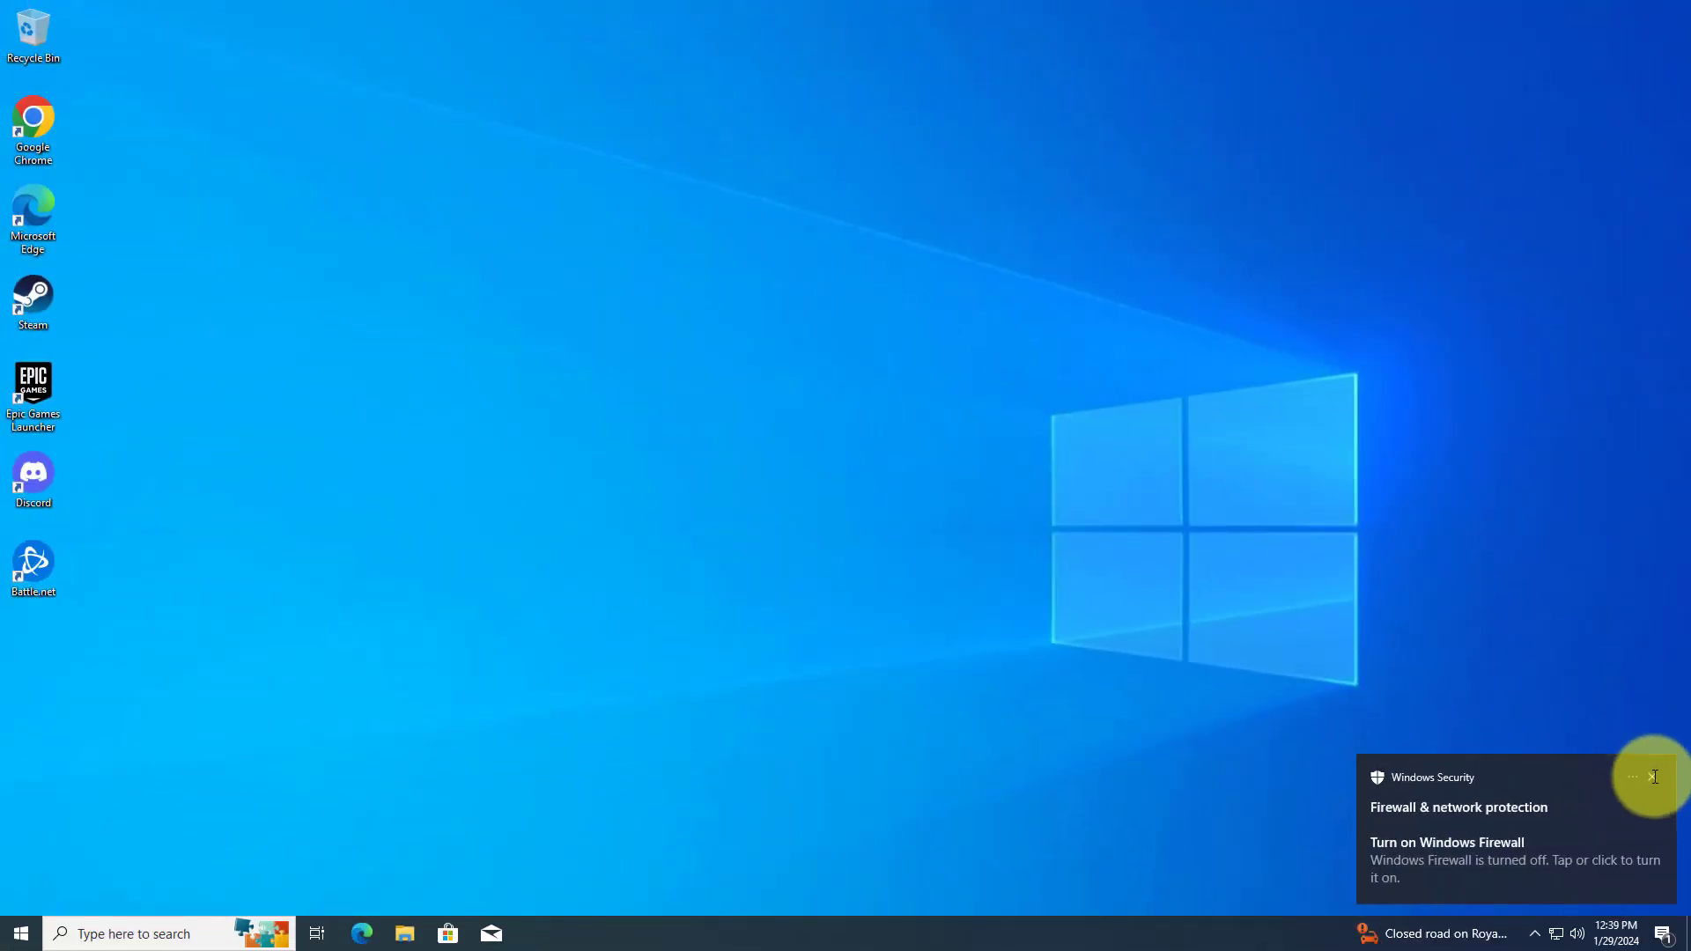
pyautogui.click(1652, 777)
# - Open the local application data folder by running %localappdata% from the Run dialog
pyautogui.click(116, 932)
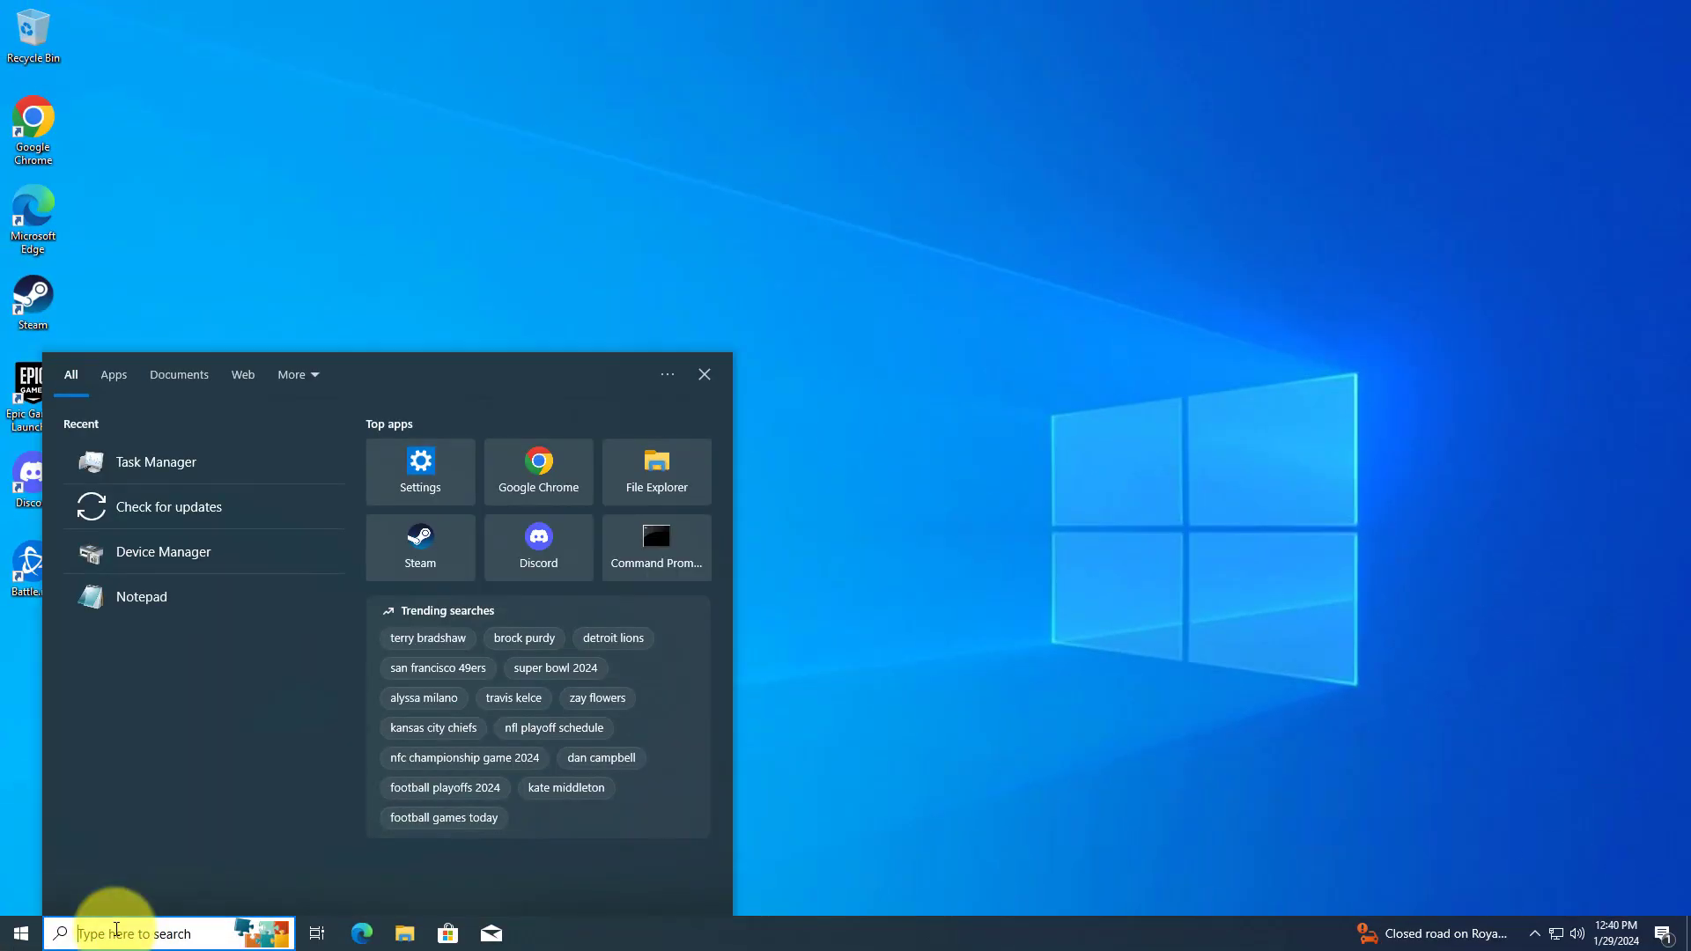
pyautogui.write('run')
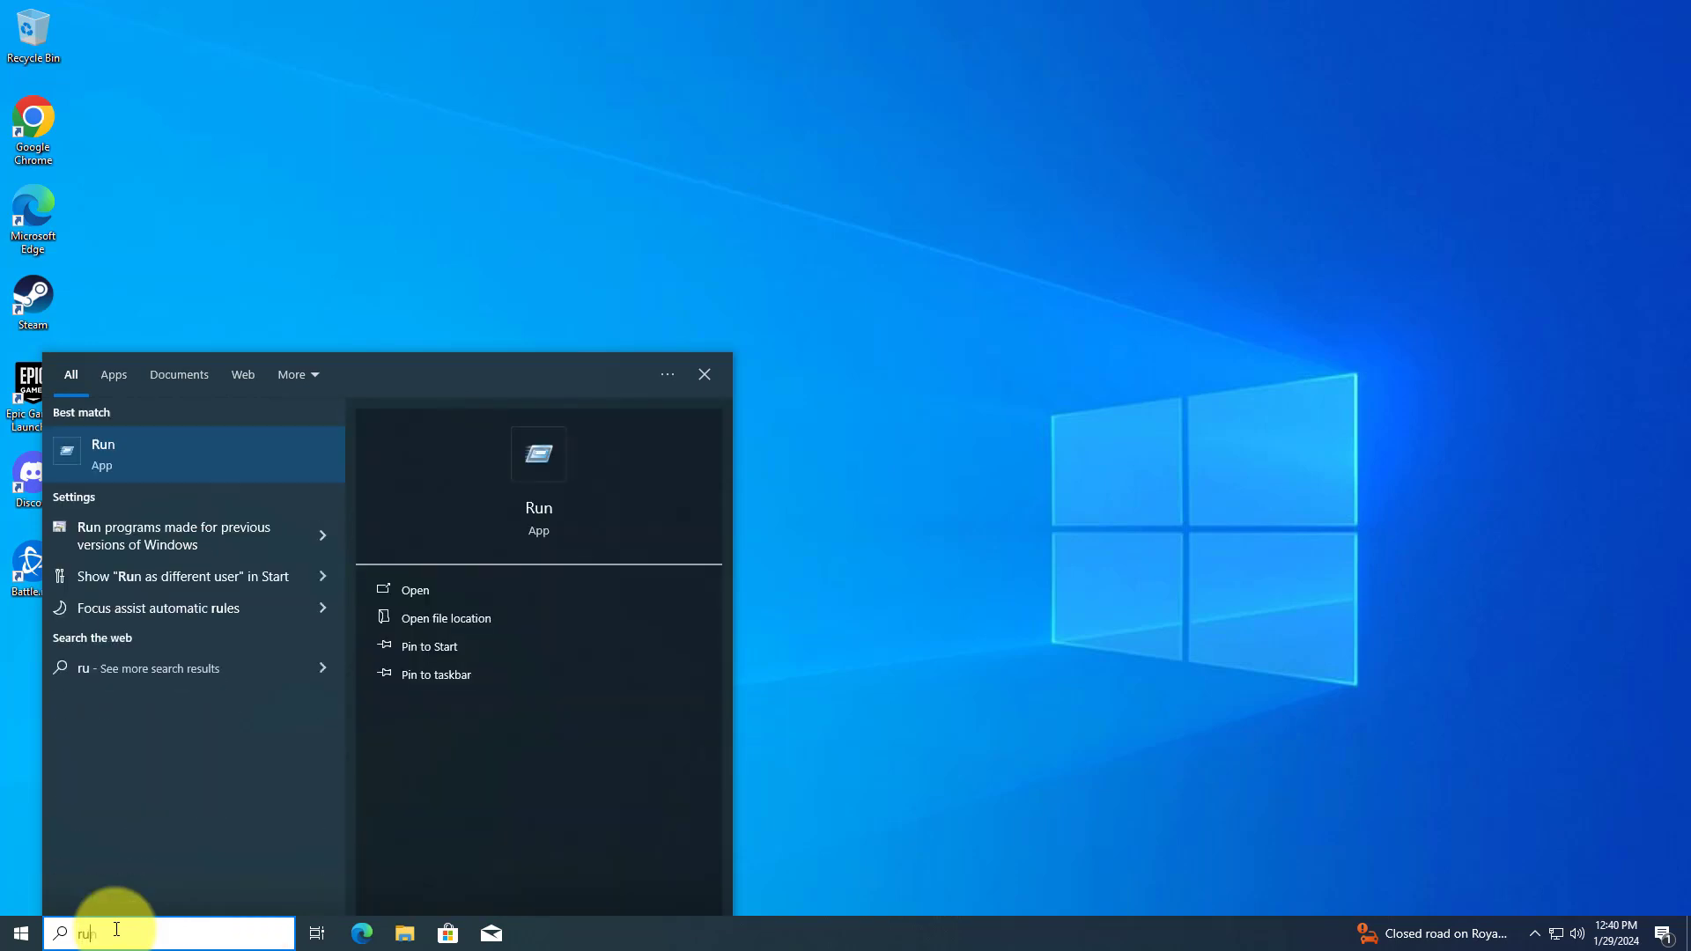
pyautogui.click(236, 466)
pyautogui.moveTo(228, 736); pyautogui.dragTo(847, 336)
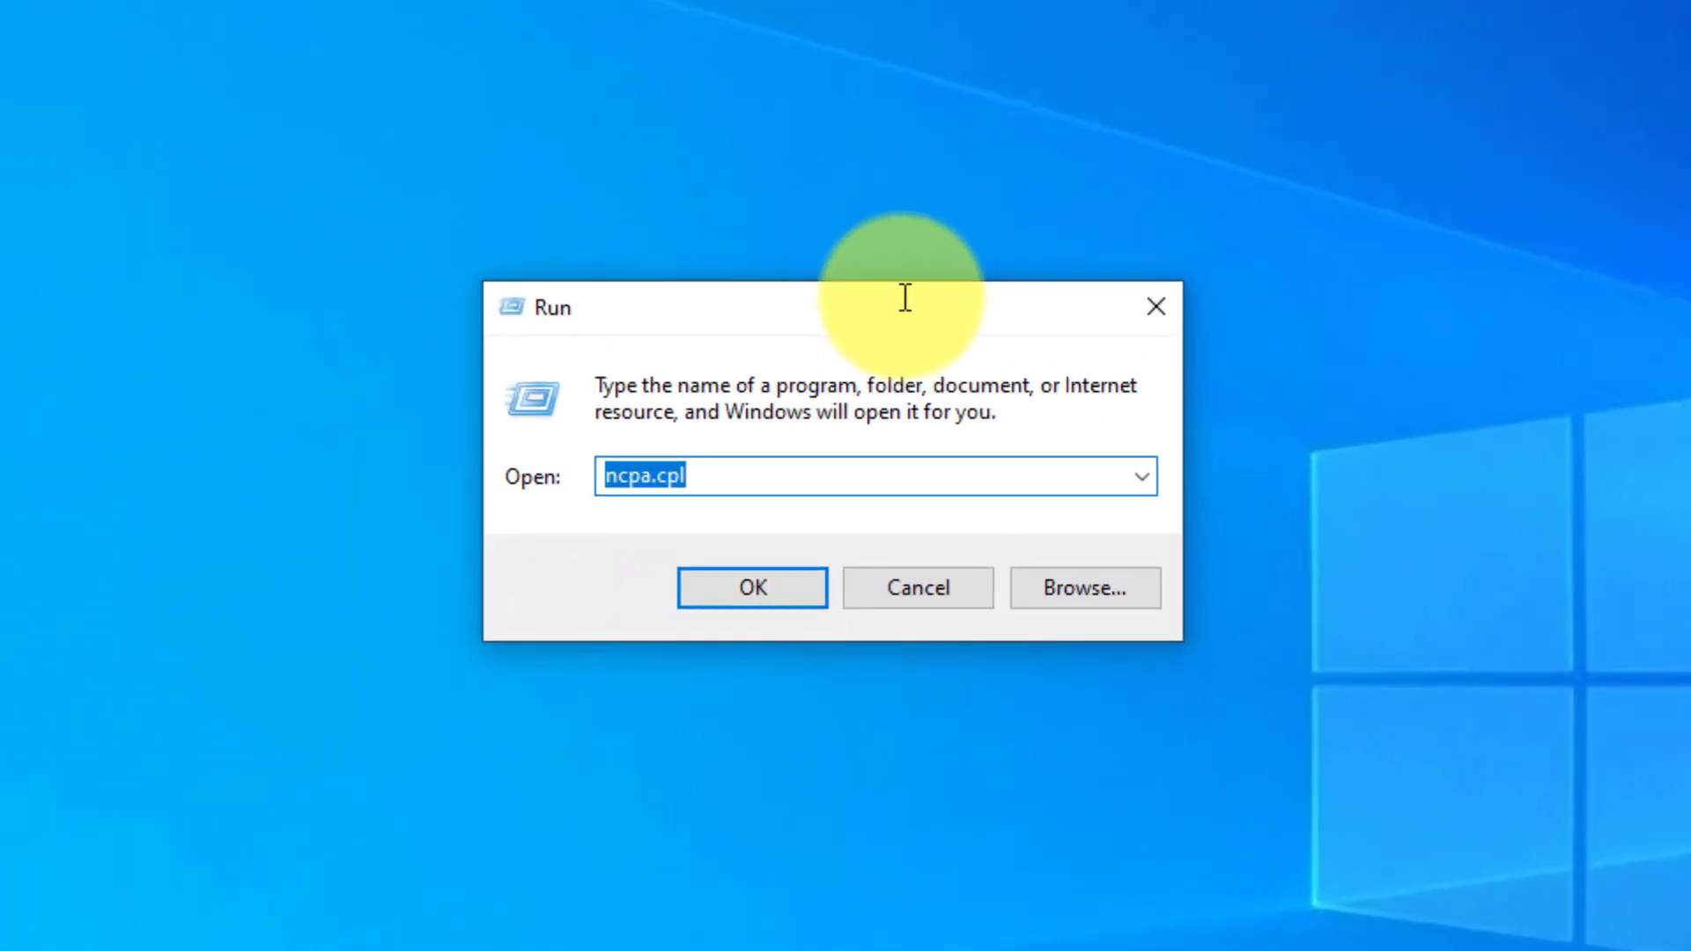
pyautogui.write('%localappdata%')
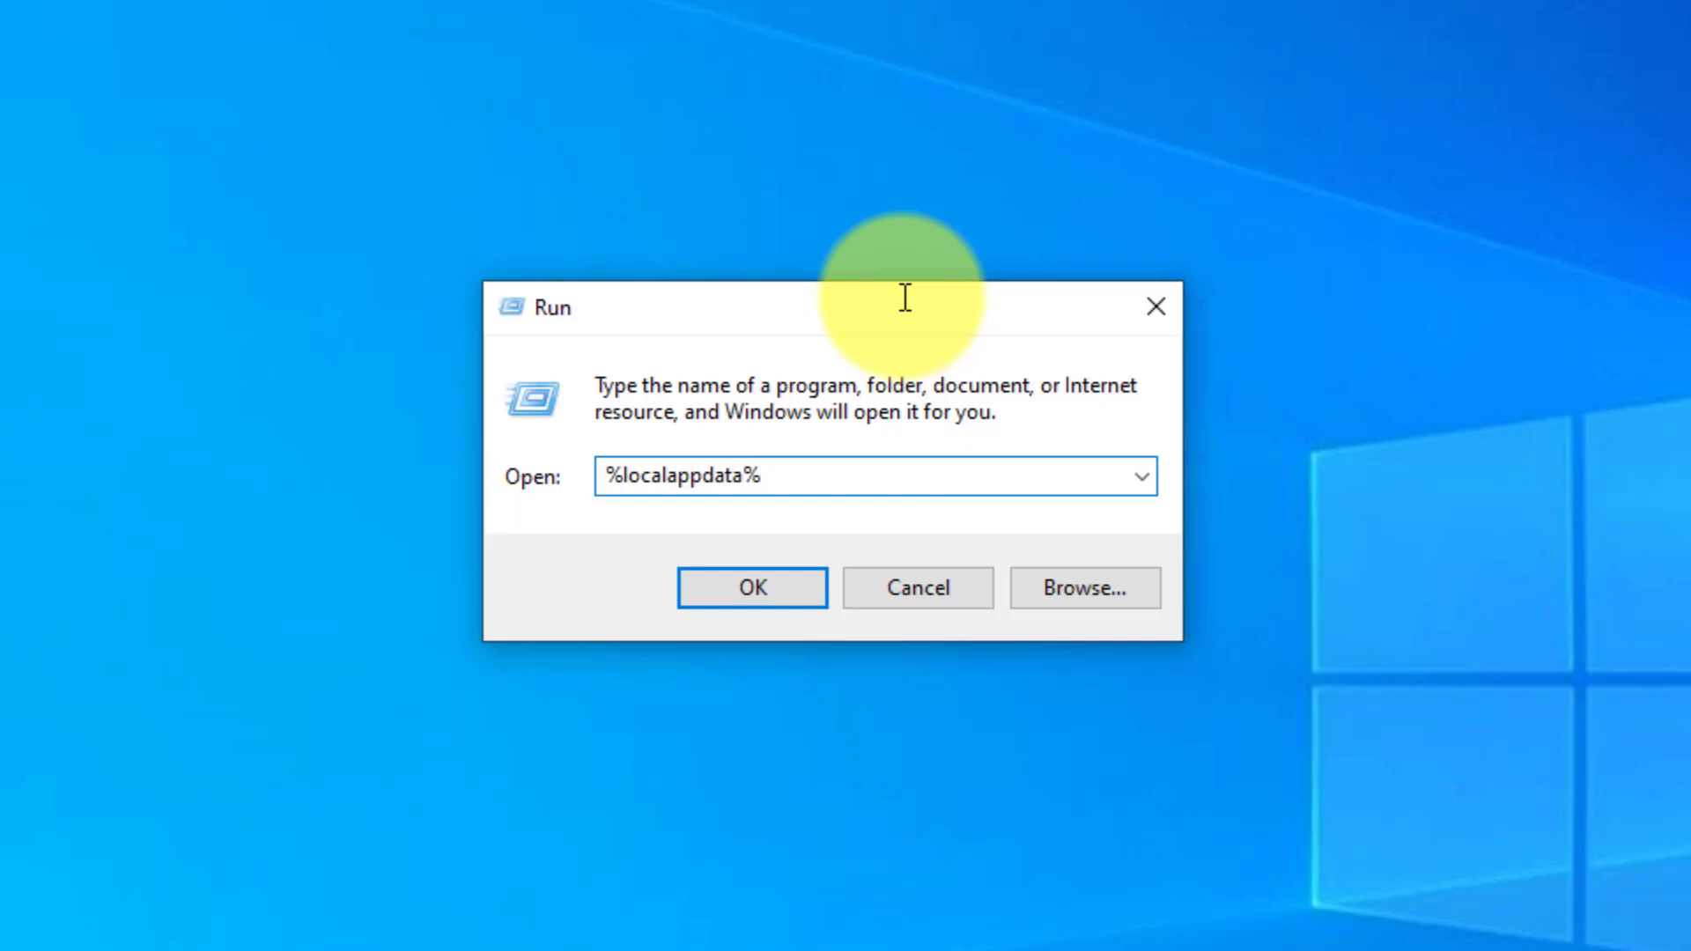
pyautogui.press('Return')
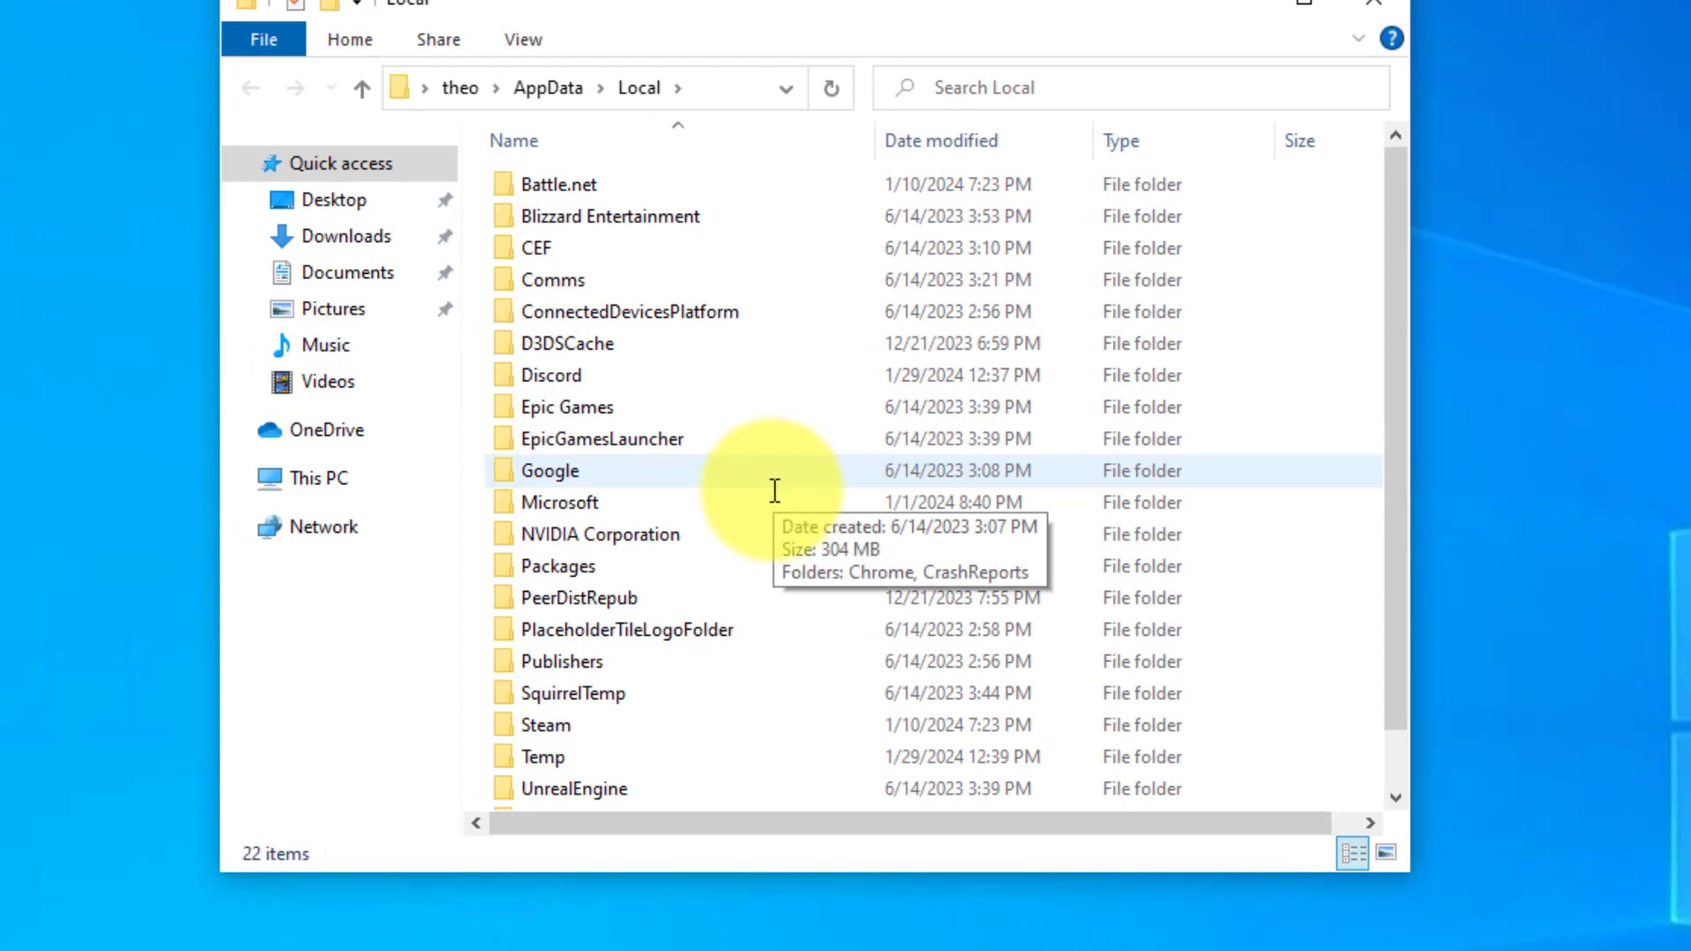
# - Delete the Discord folder from AppData\Local and close the folder window
pyautogui.scroll(-1, 758, 445)
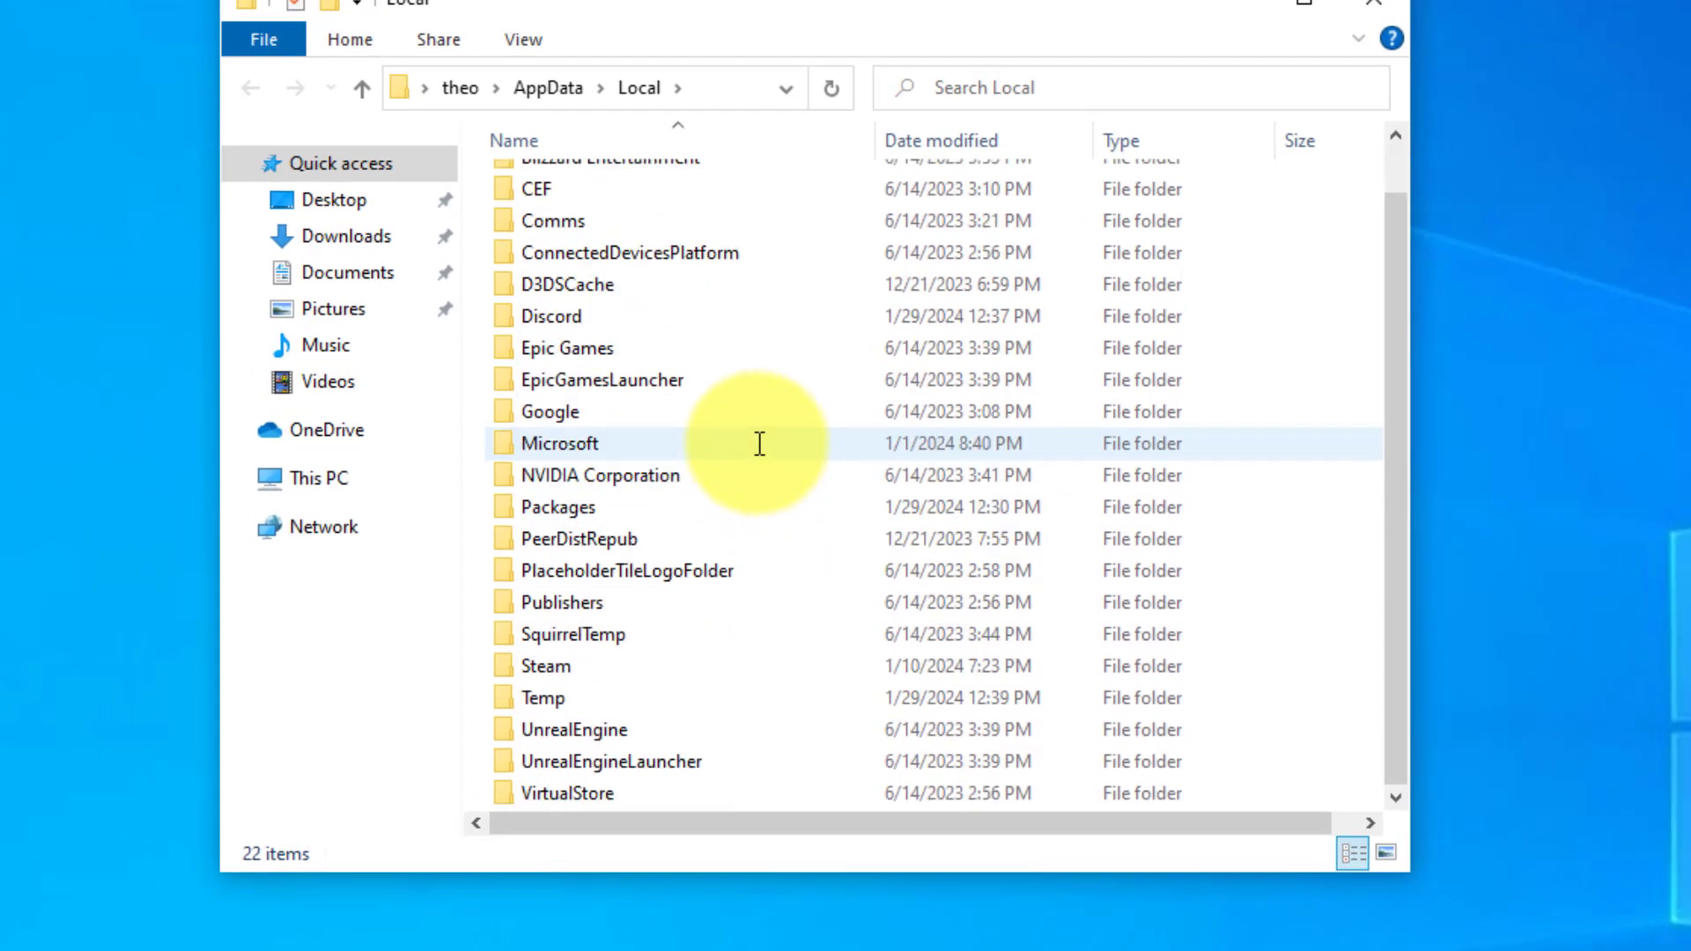
pyautogui.click(819, 322)
pyautogui.rightClick(824, 324)
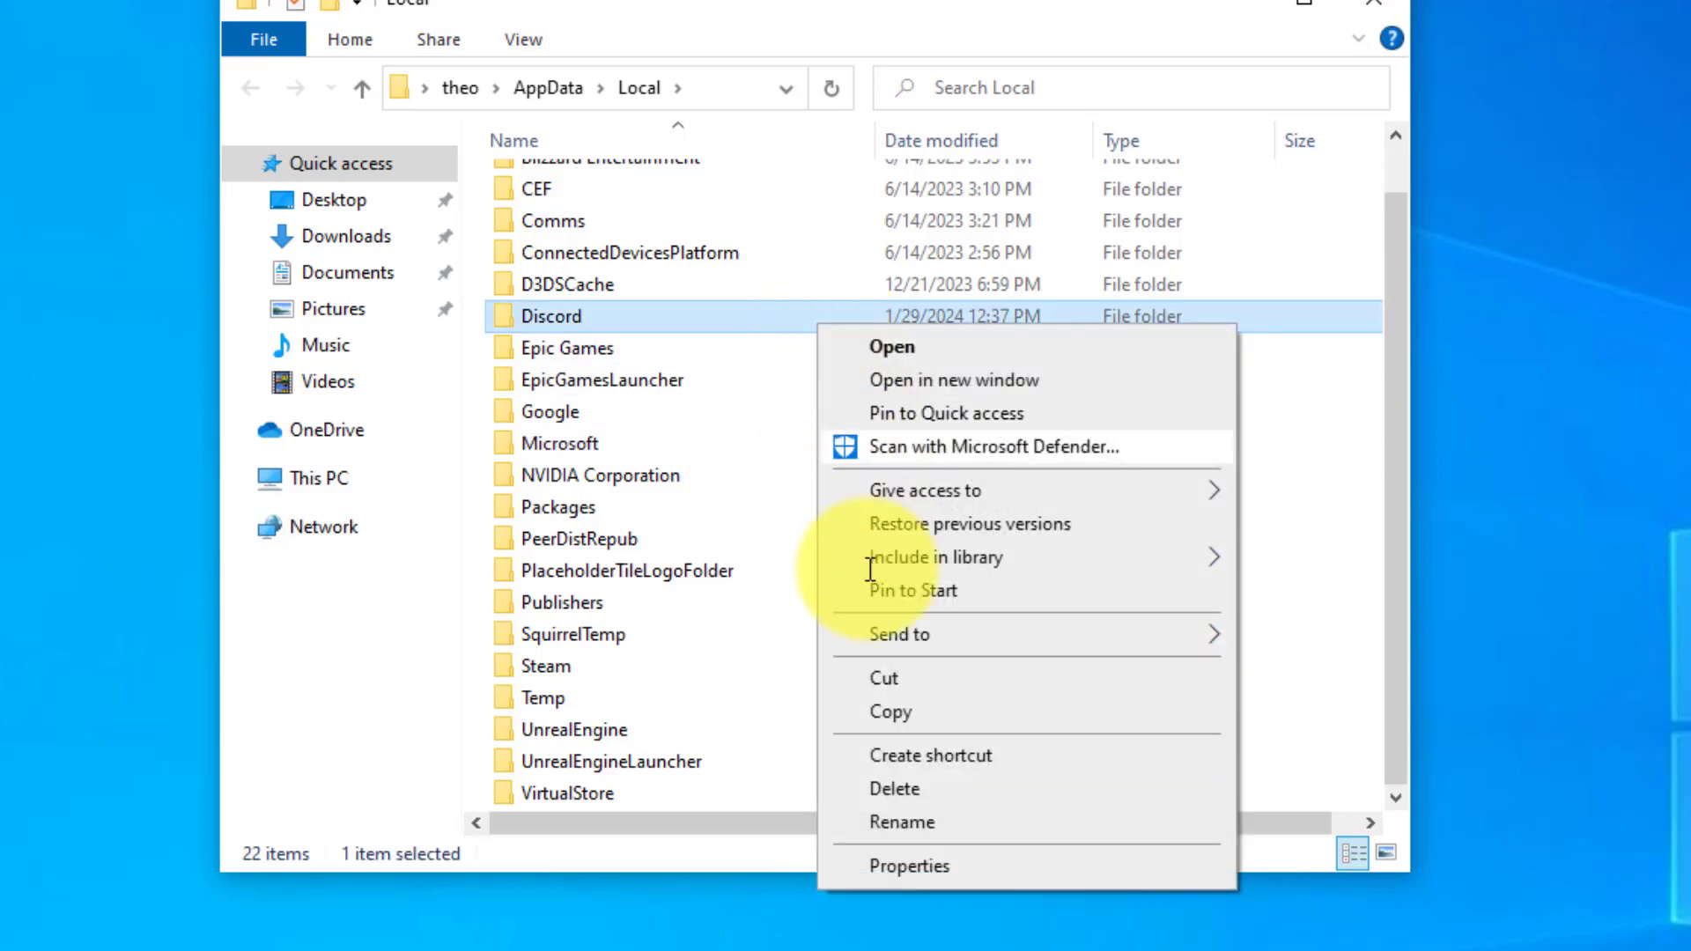
pyautogui.click(913, 777)
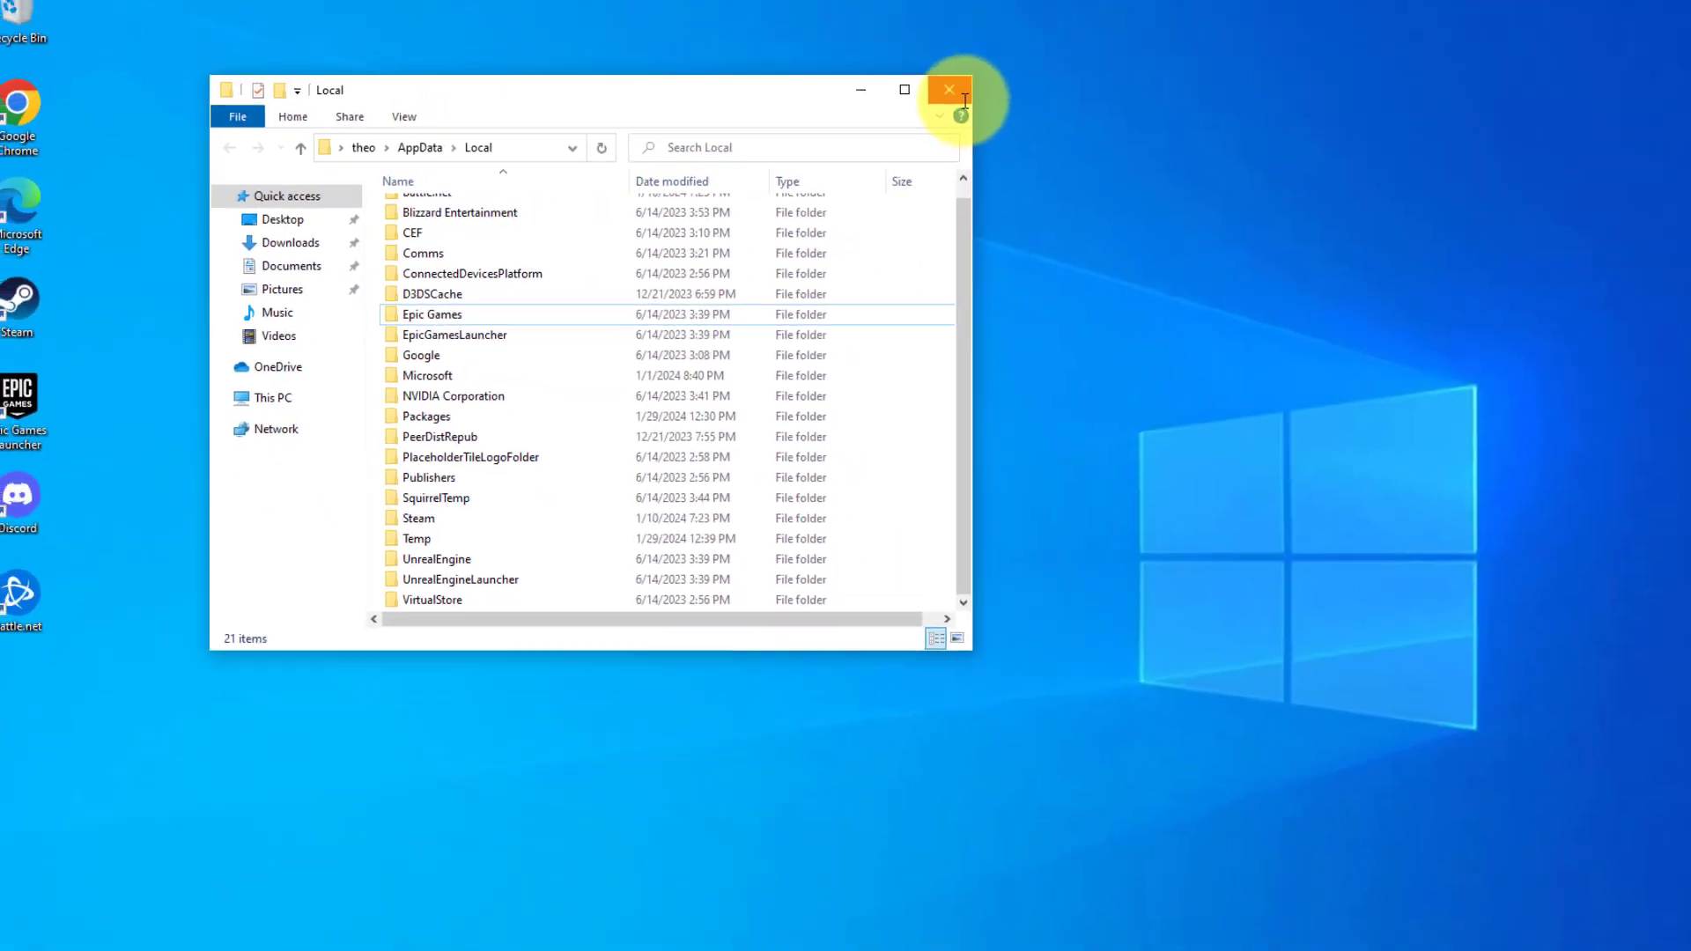
pyautogui.click(1374, 3)
# - Open the roaming application data folder by running %appdata% from the Run dialog
pyautogui.click(116, 934)
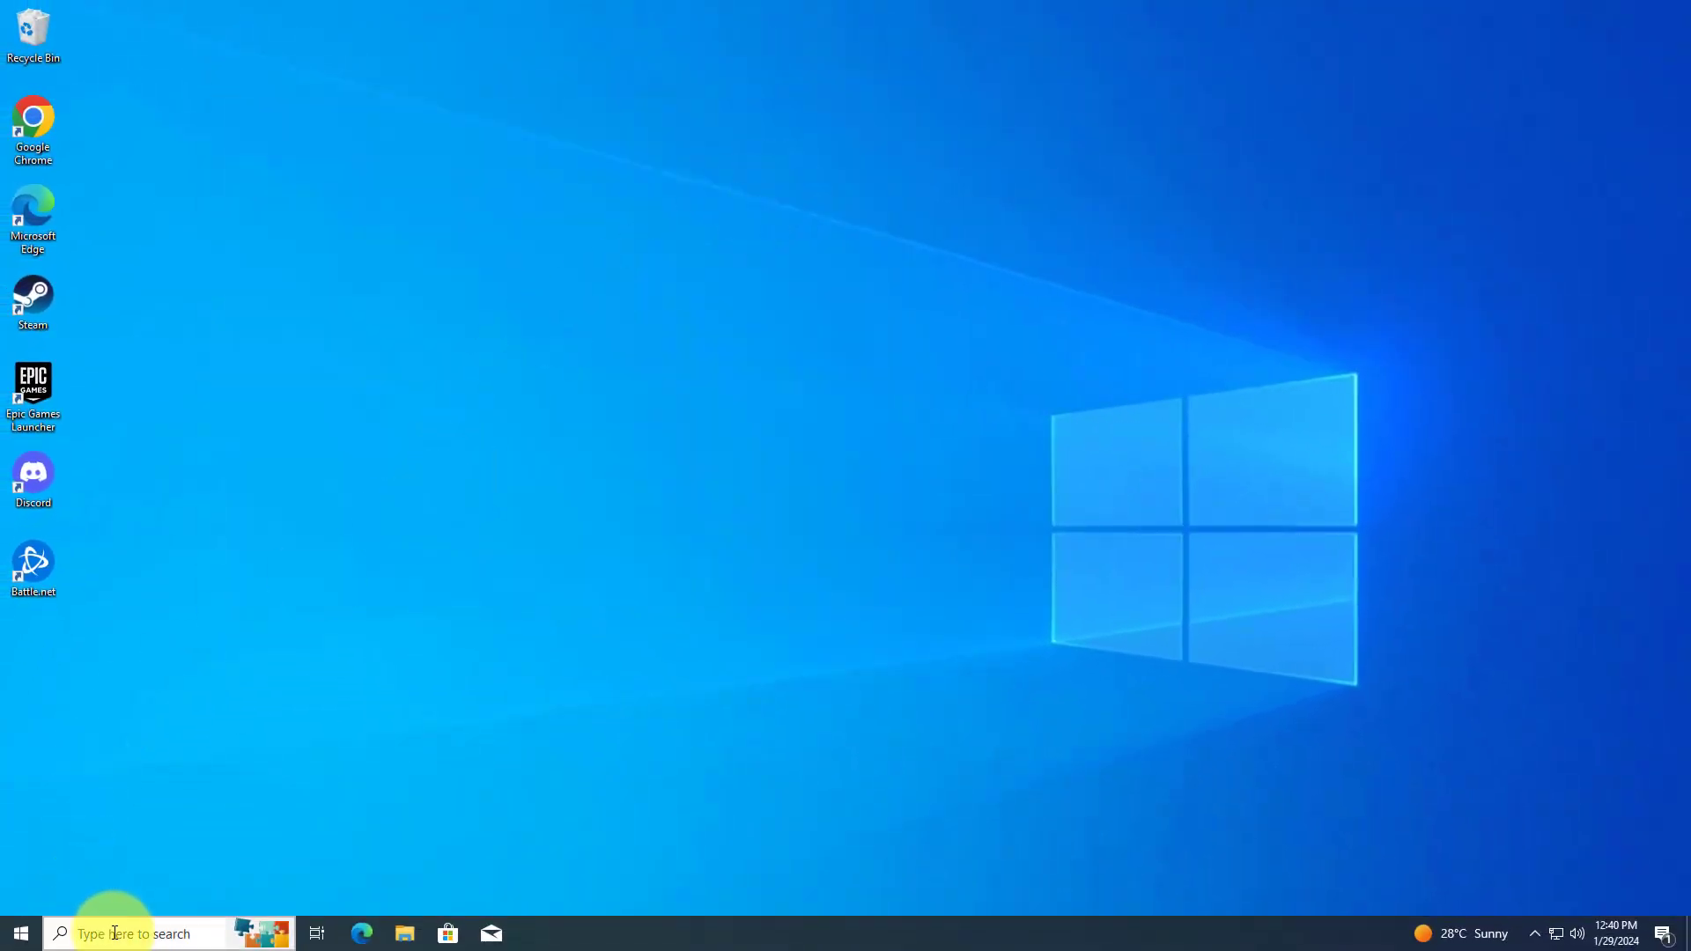
pyautogui.write('run')
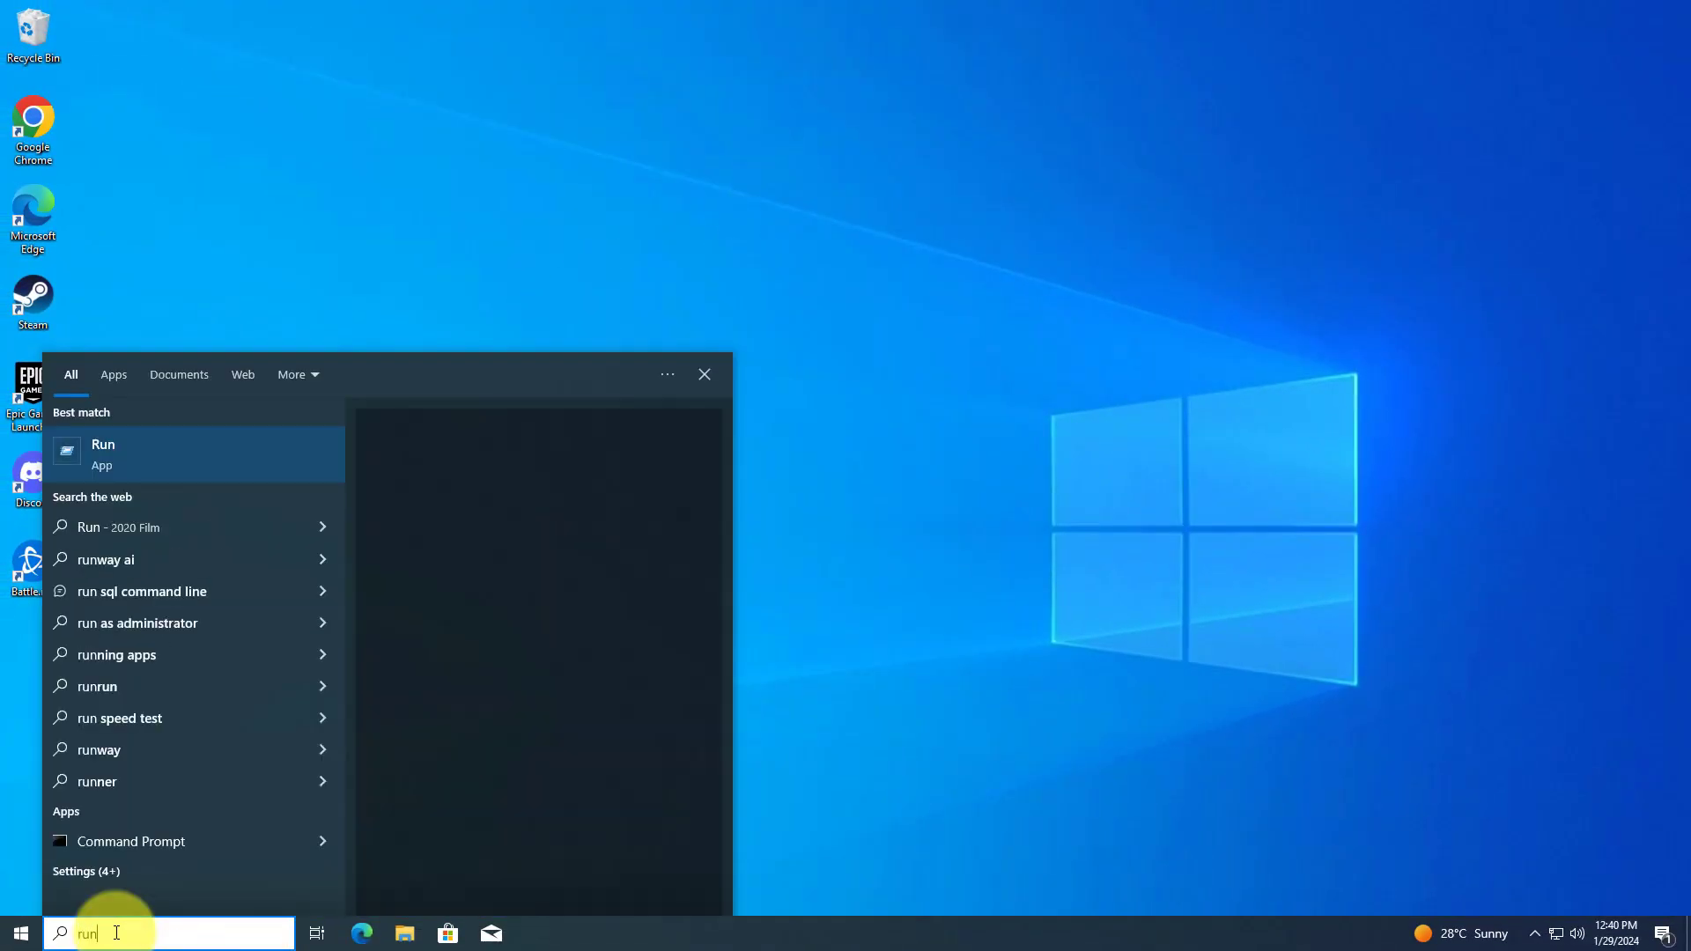
pyautogui.press('Return')
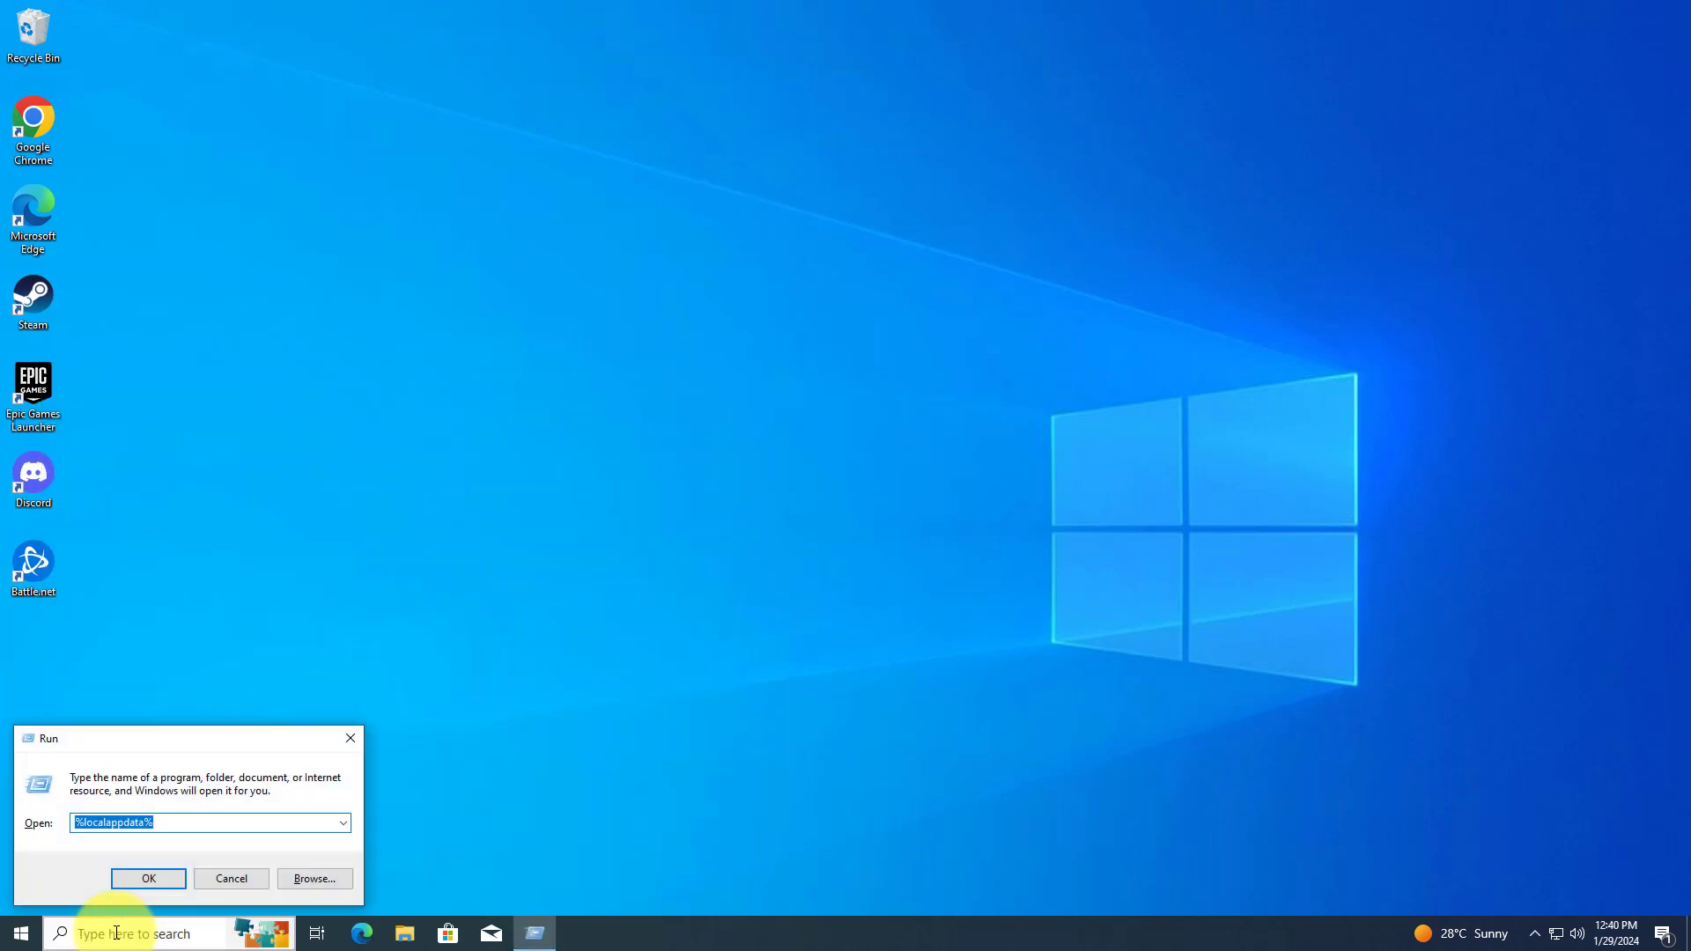
pyautogui.moveTo(215, 738); pyautogui.dragTo(845, 406)
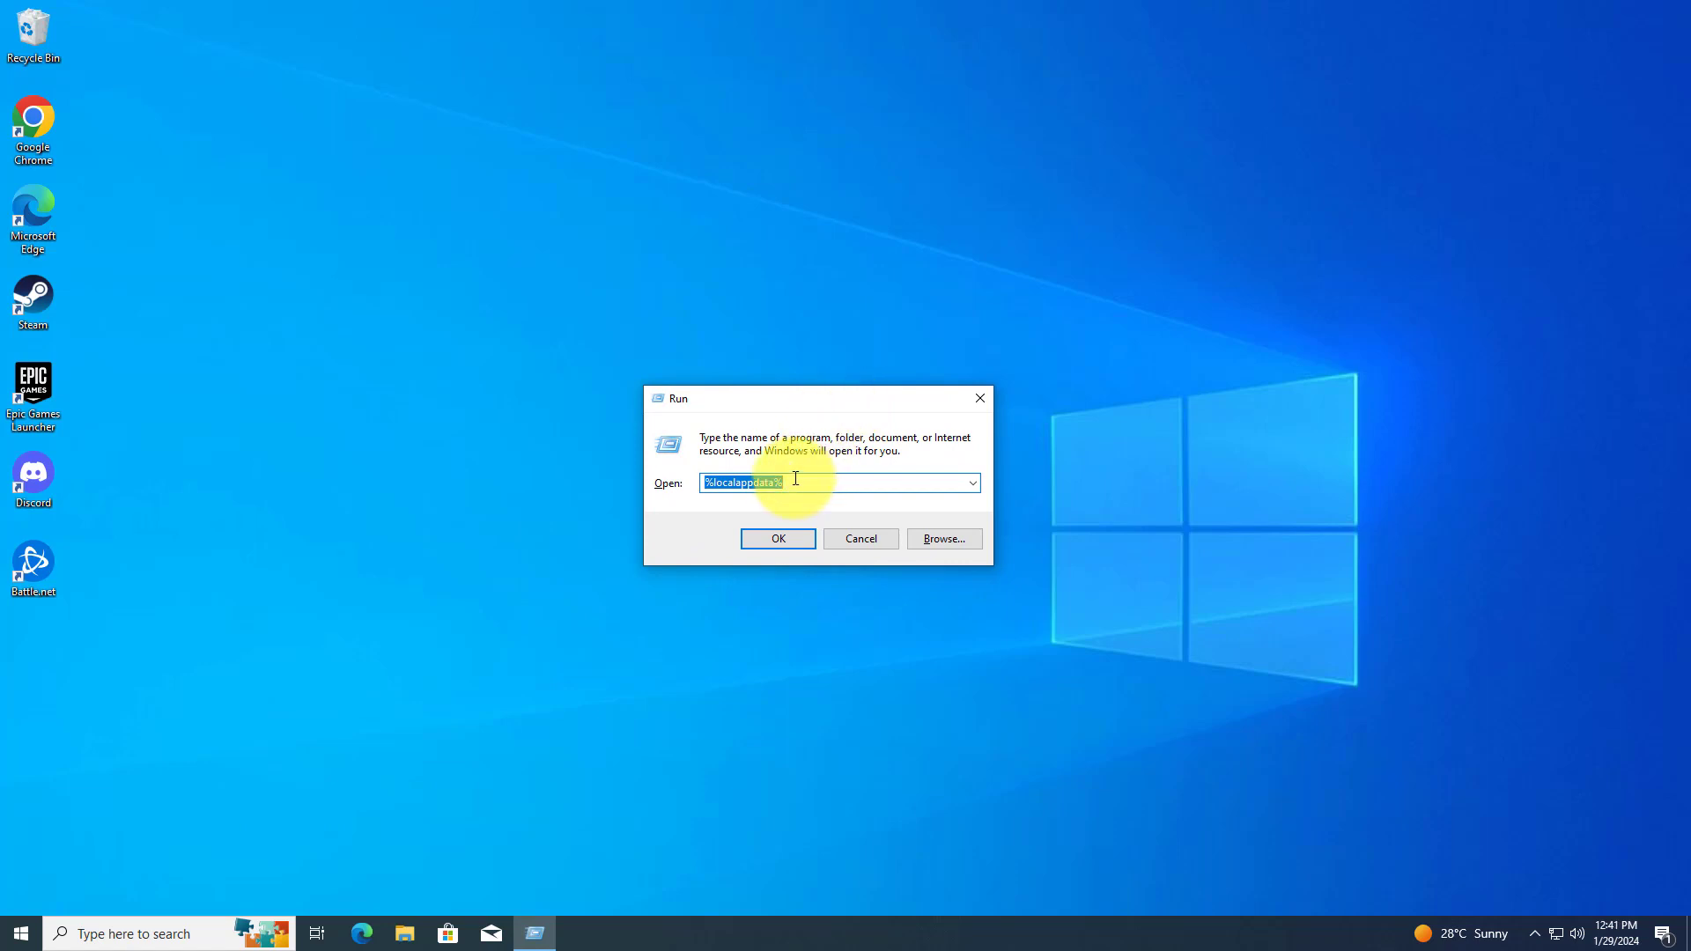
pyautogui.write('%appdata')
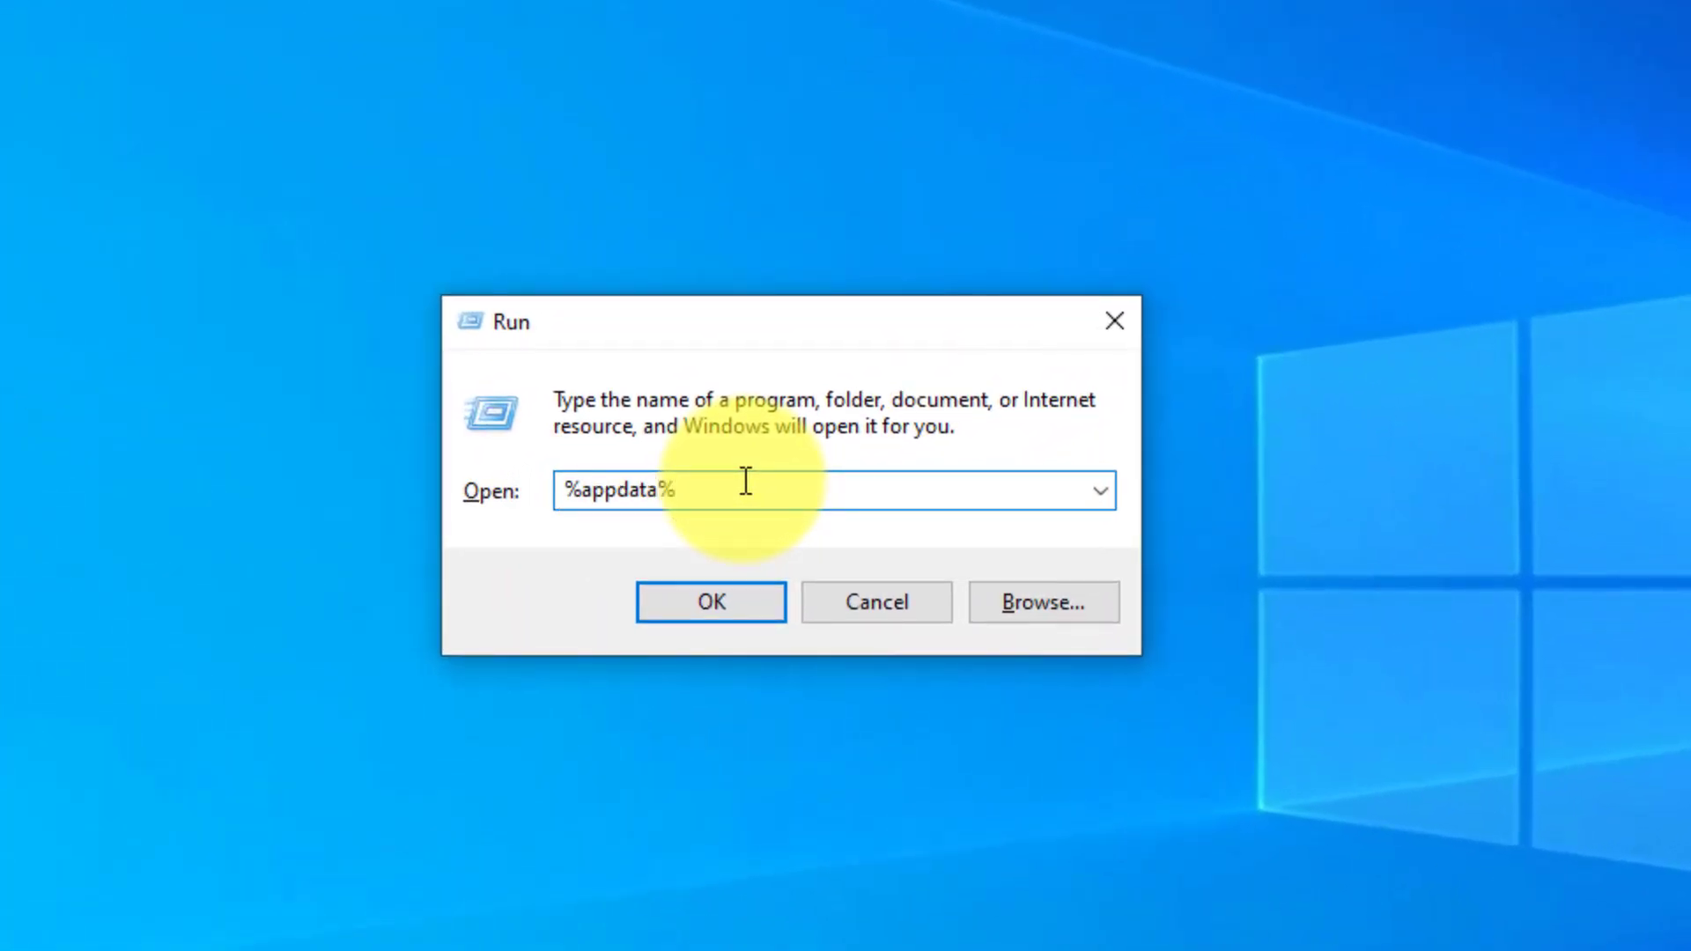
pyautogui.press('Return')
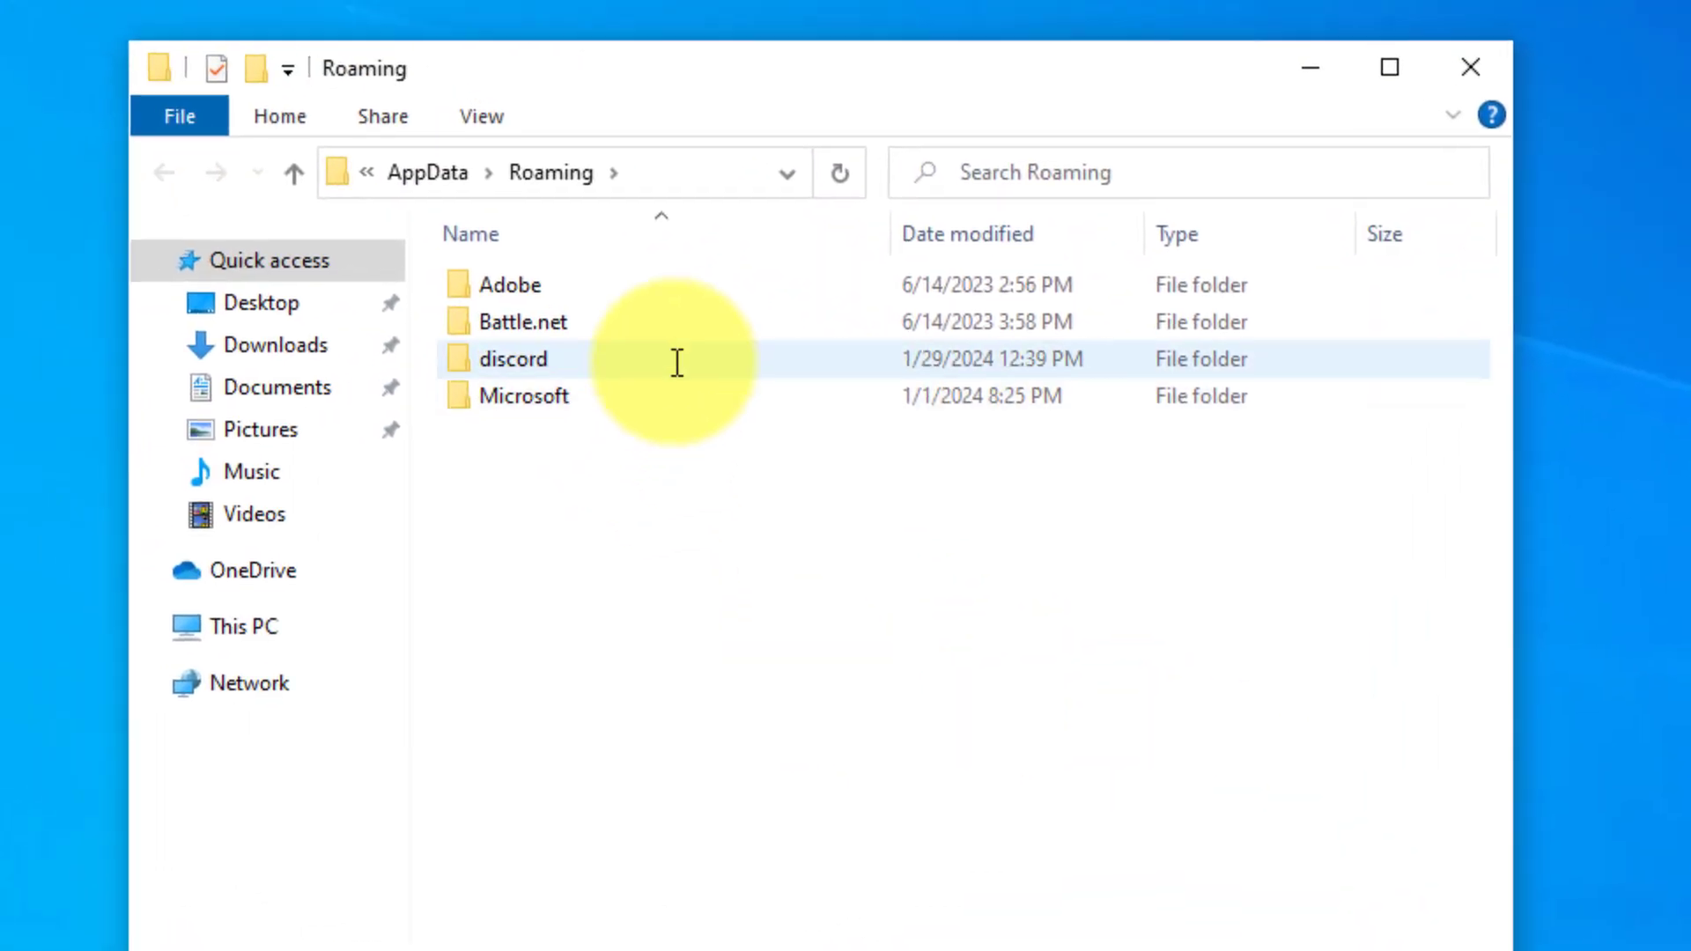
# - Delete the discord folder from AppData\Roaming and close the folder window
pyautogui.click(677, 362)
pyautogui.rightClick(678, 362)
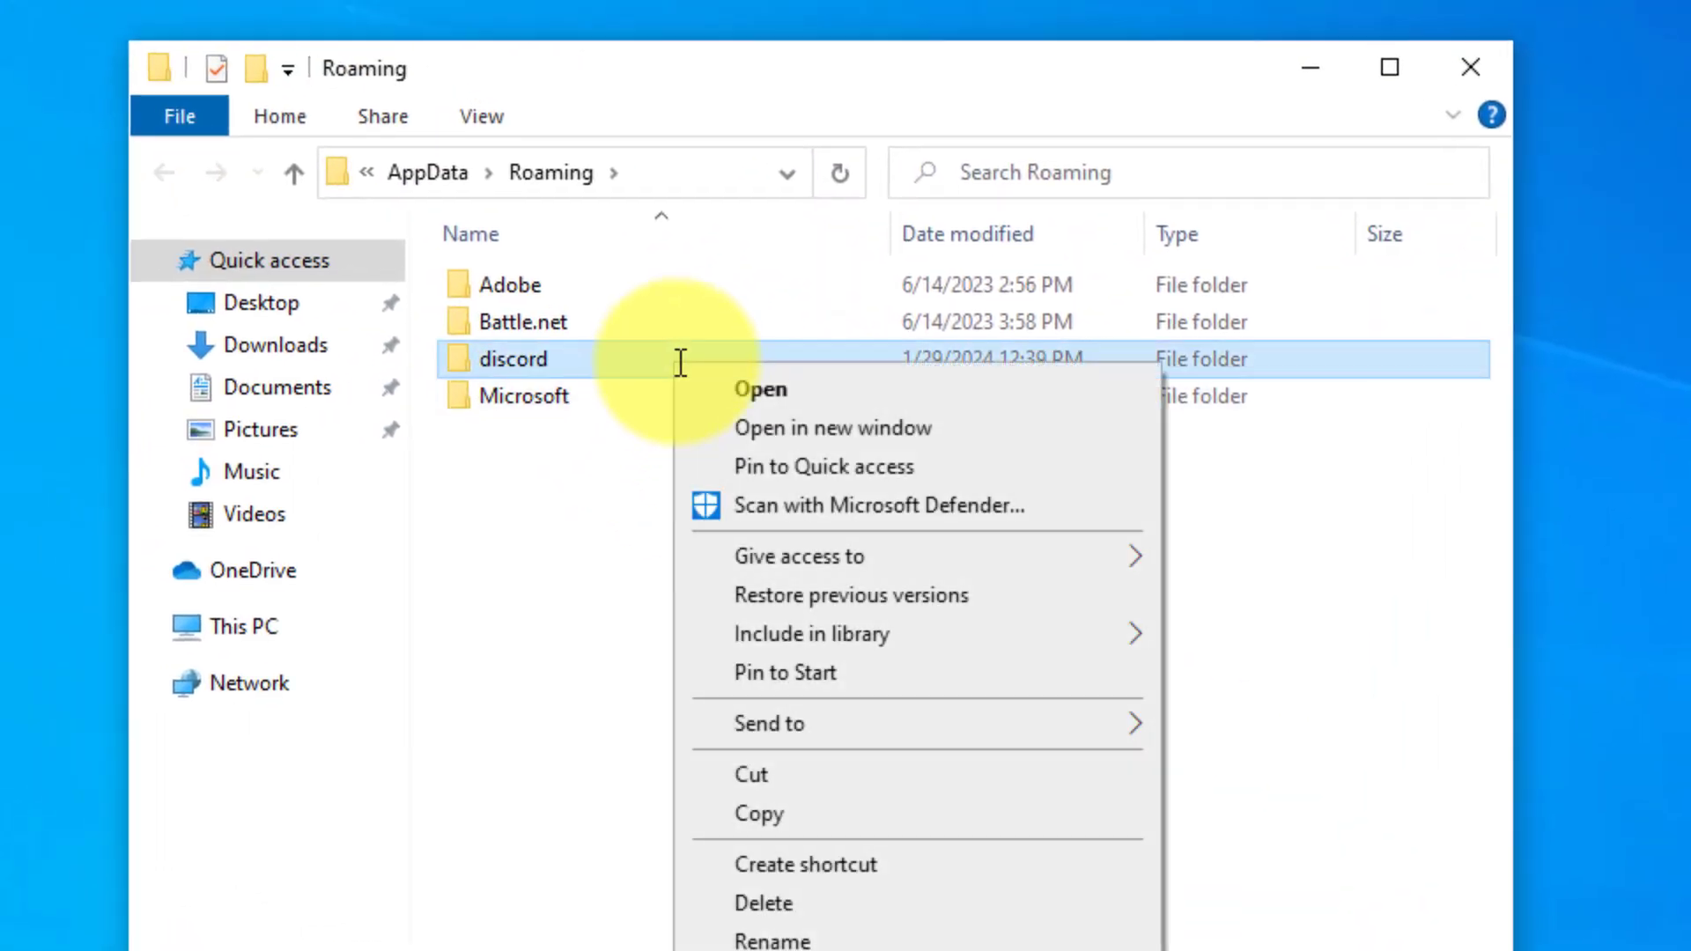
pyautogui.click(869, 896)
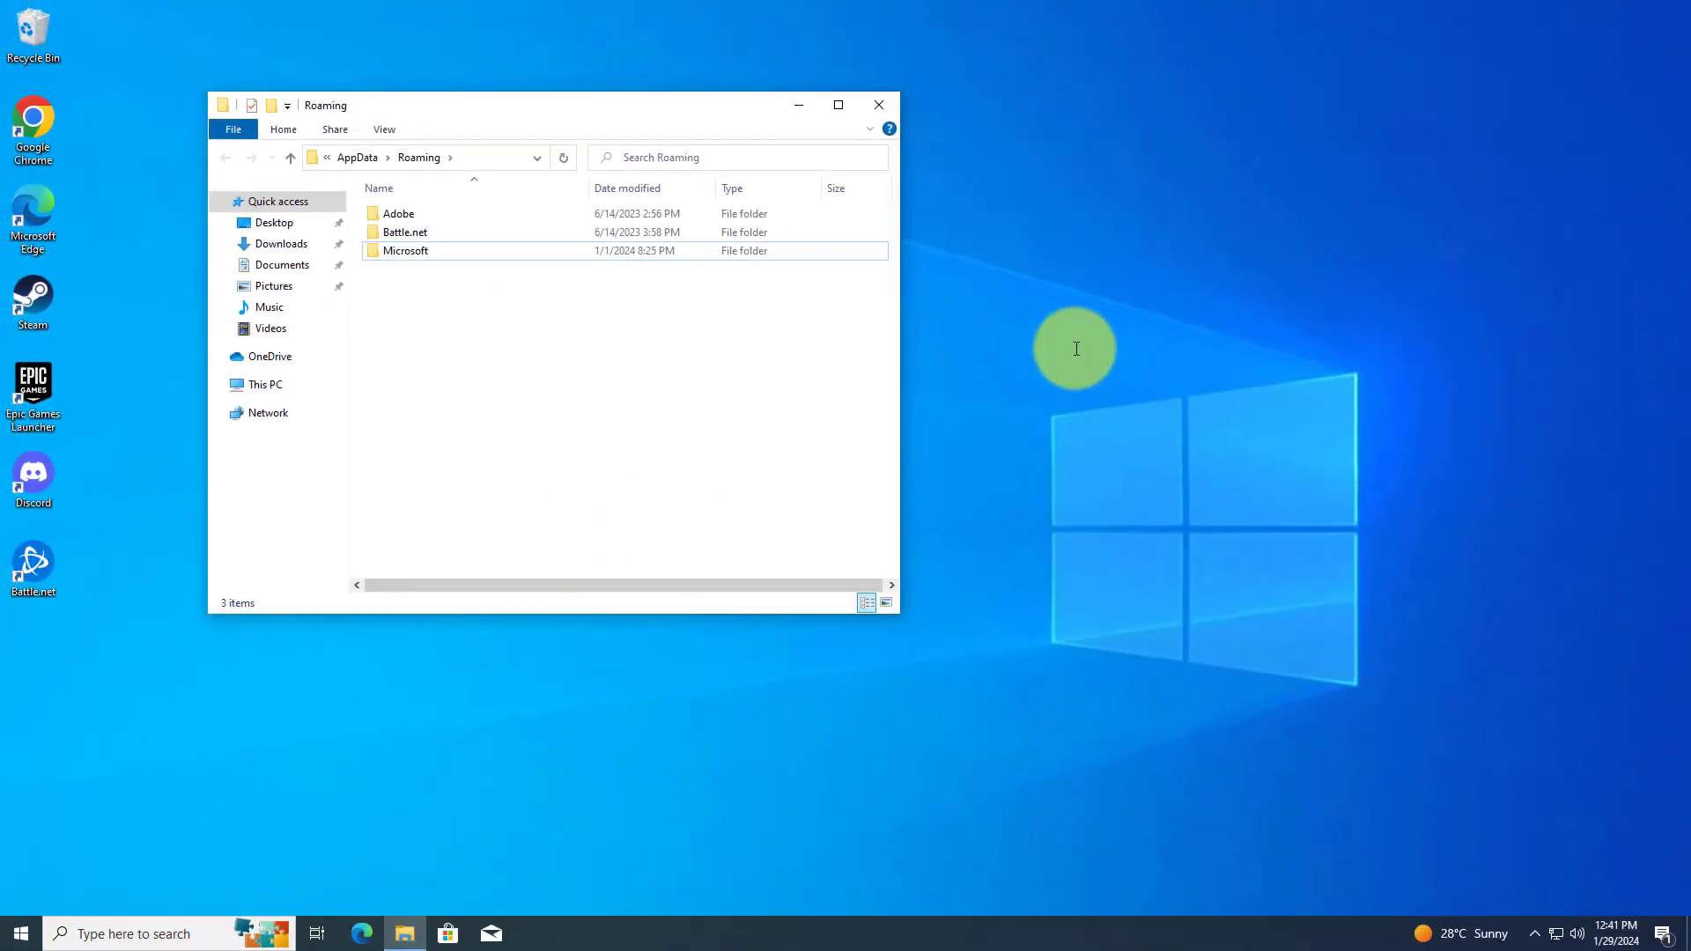
pyautogui.click(879, 105)
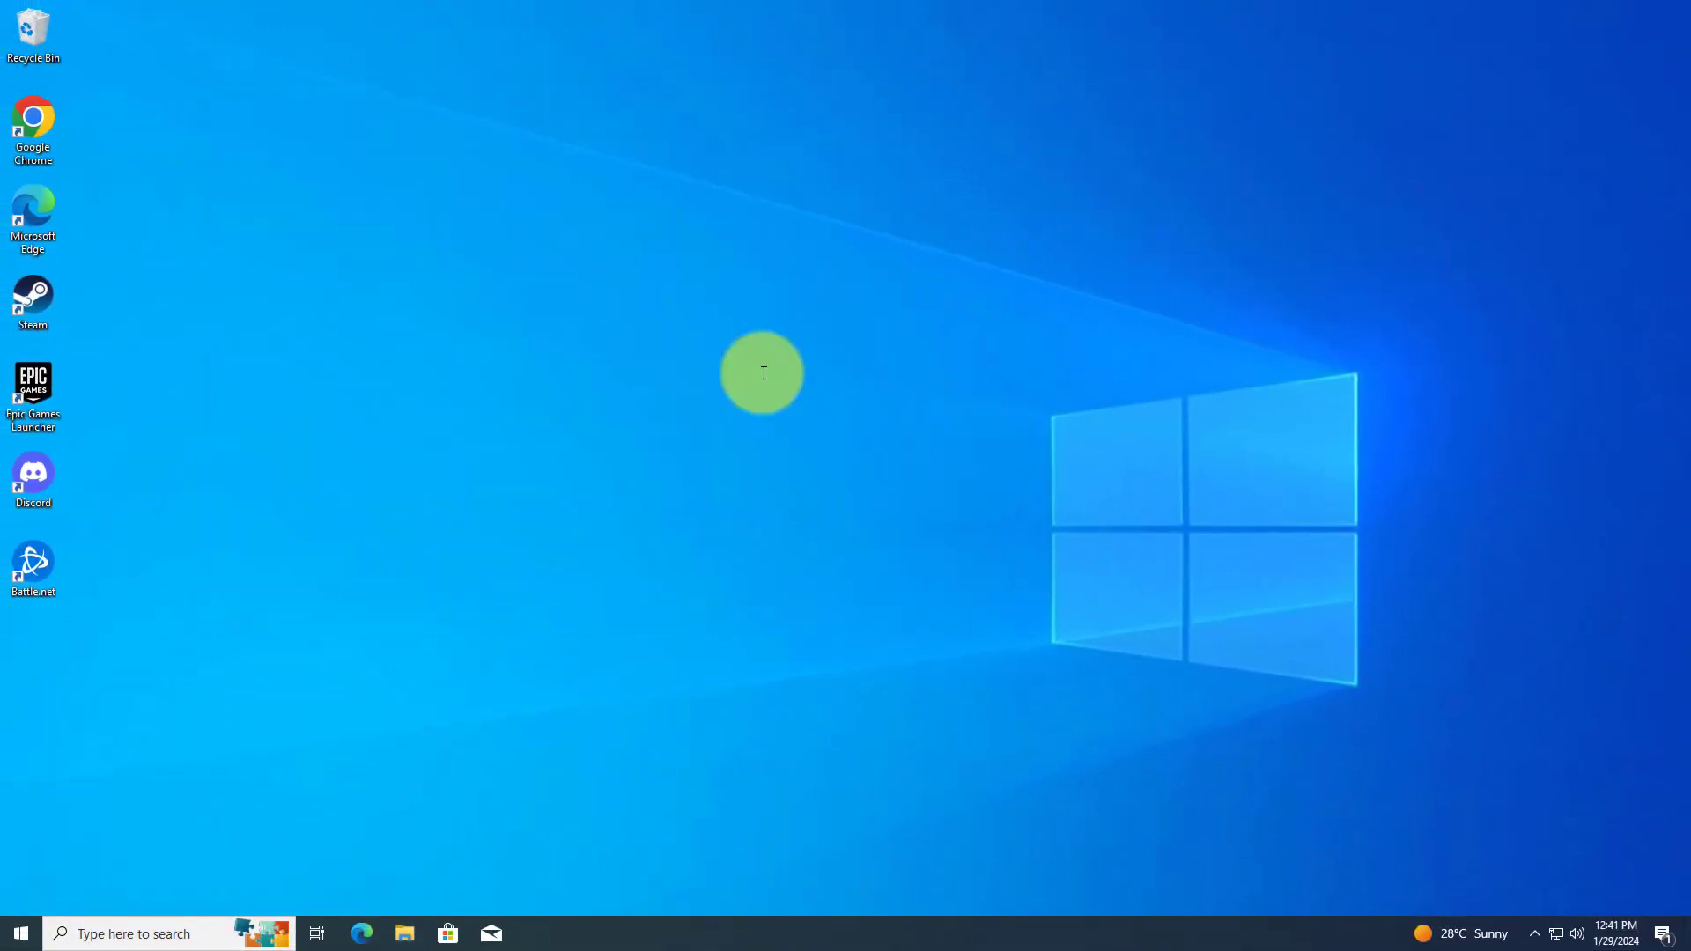
# - Launch the Discord desktop shortcut, agree to delete the broken shortcut, and dismiss the OneDrive backup notification
pyautogui.doubleClick(56, 479)
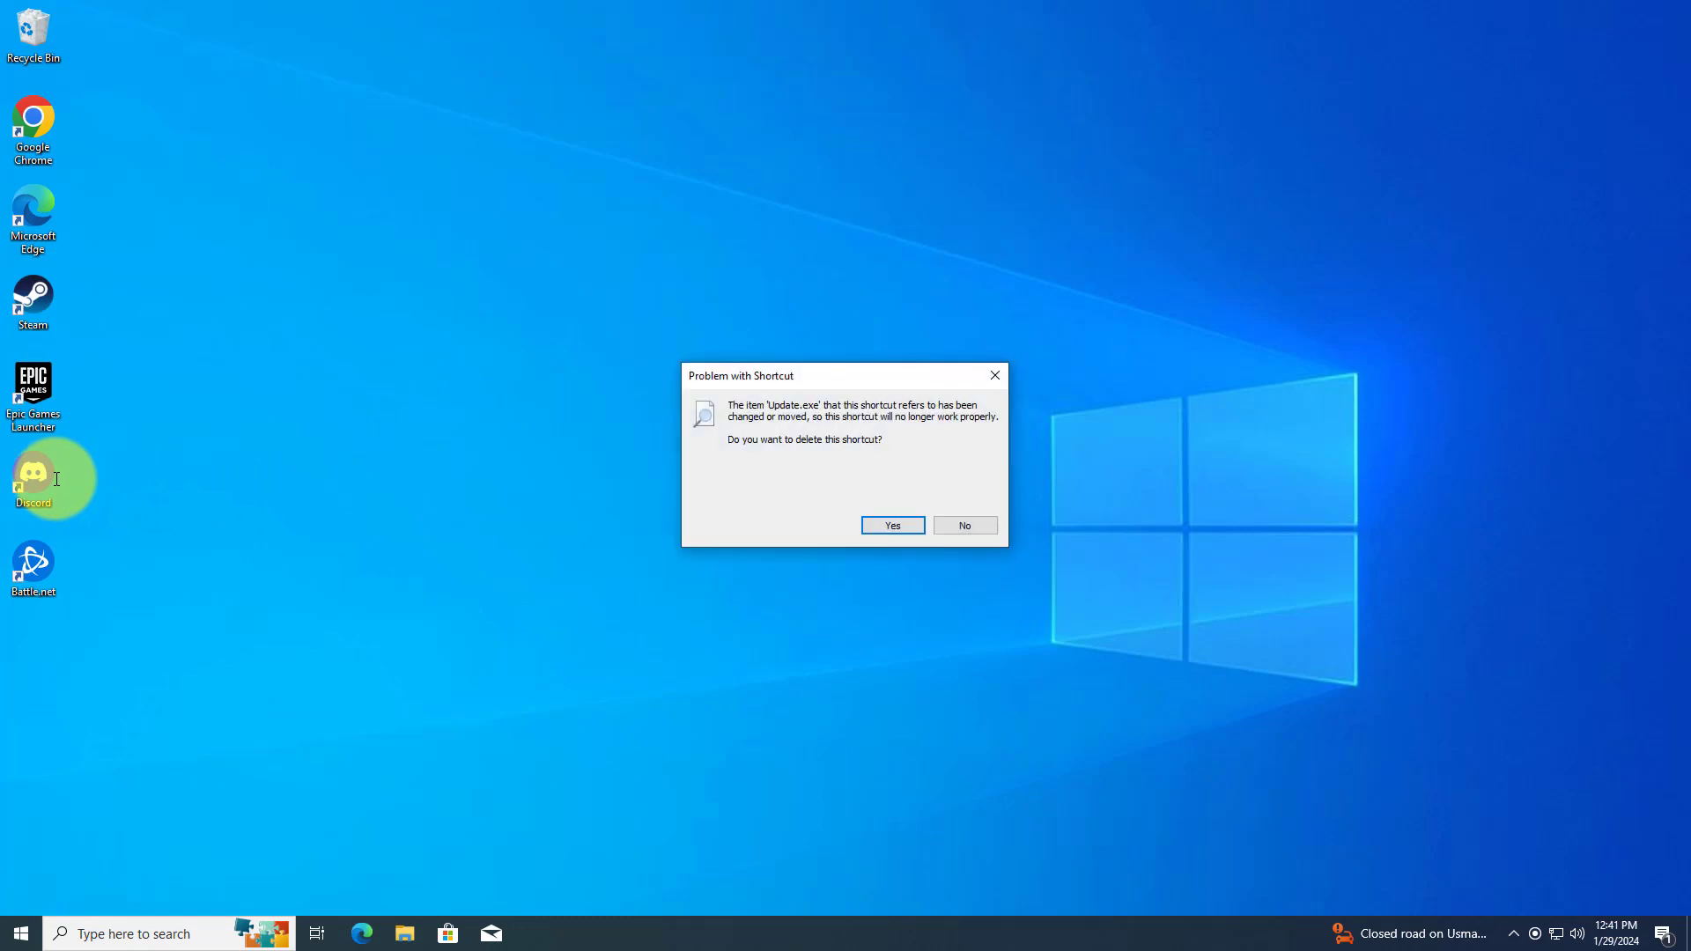
pyautogui.click(892, 525)
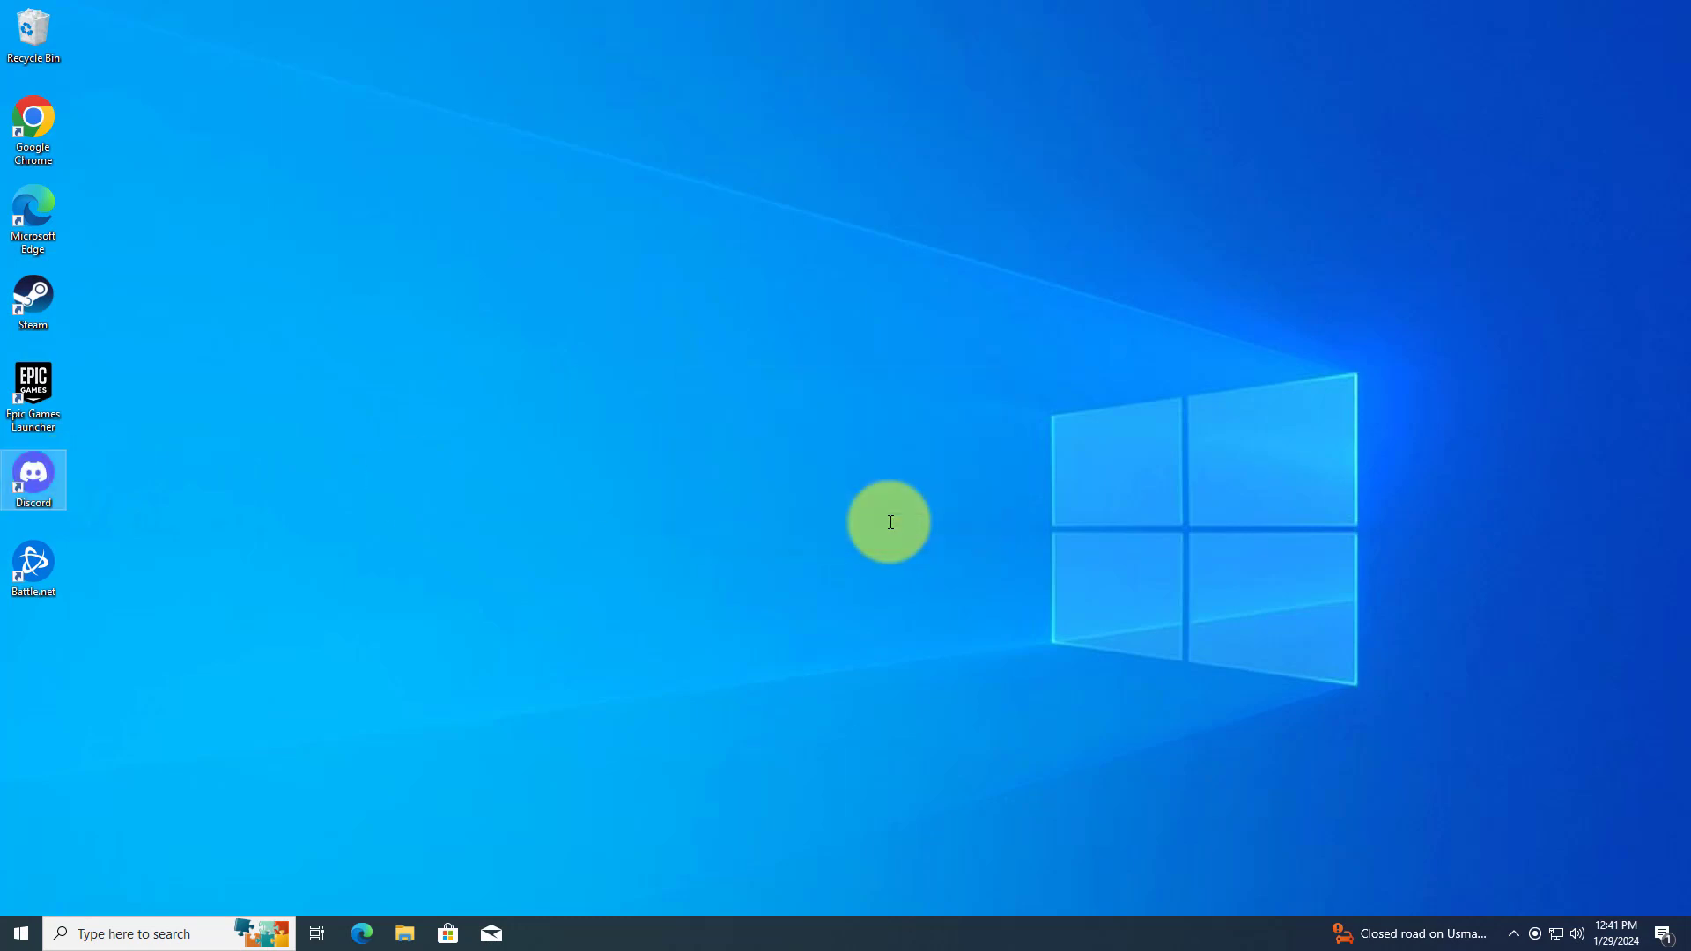
pyautogui.click(43, 128)
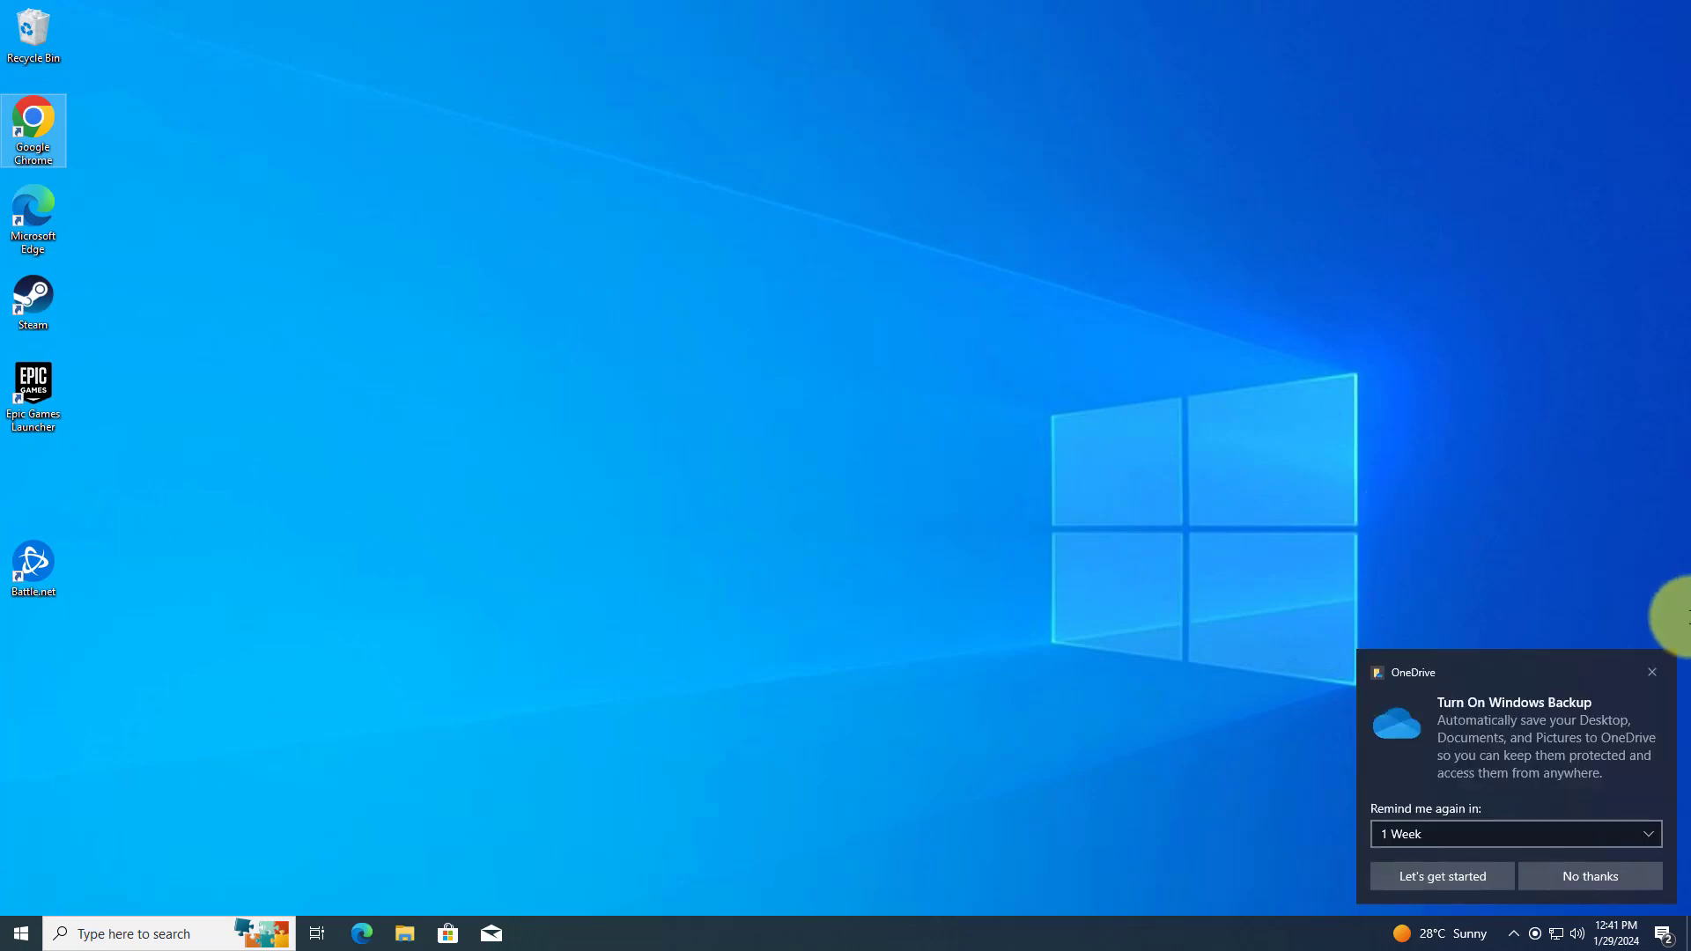
pyautogui.click(1652, 672)
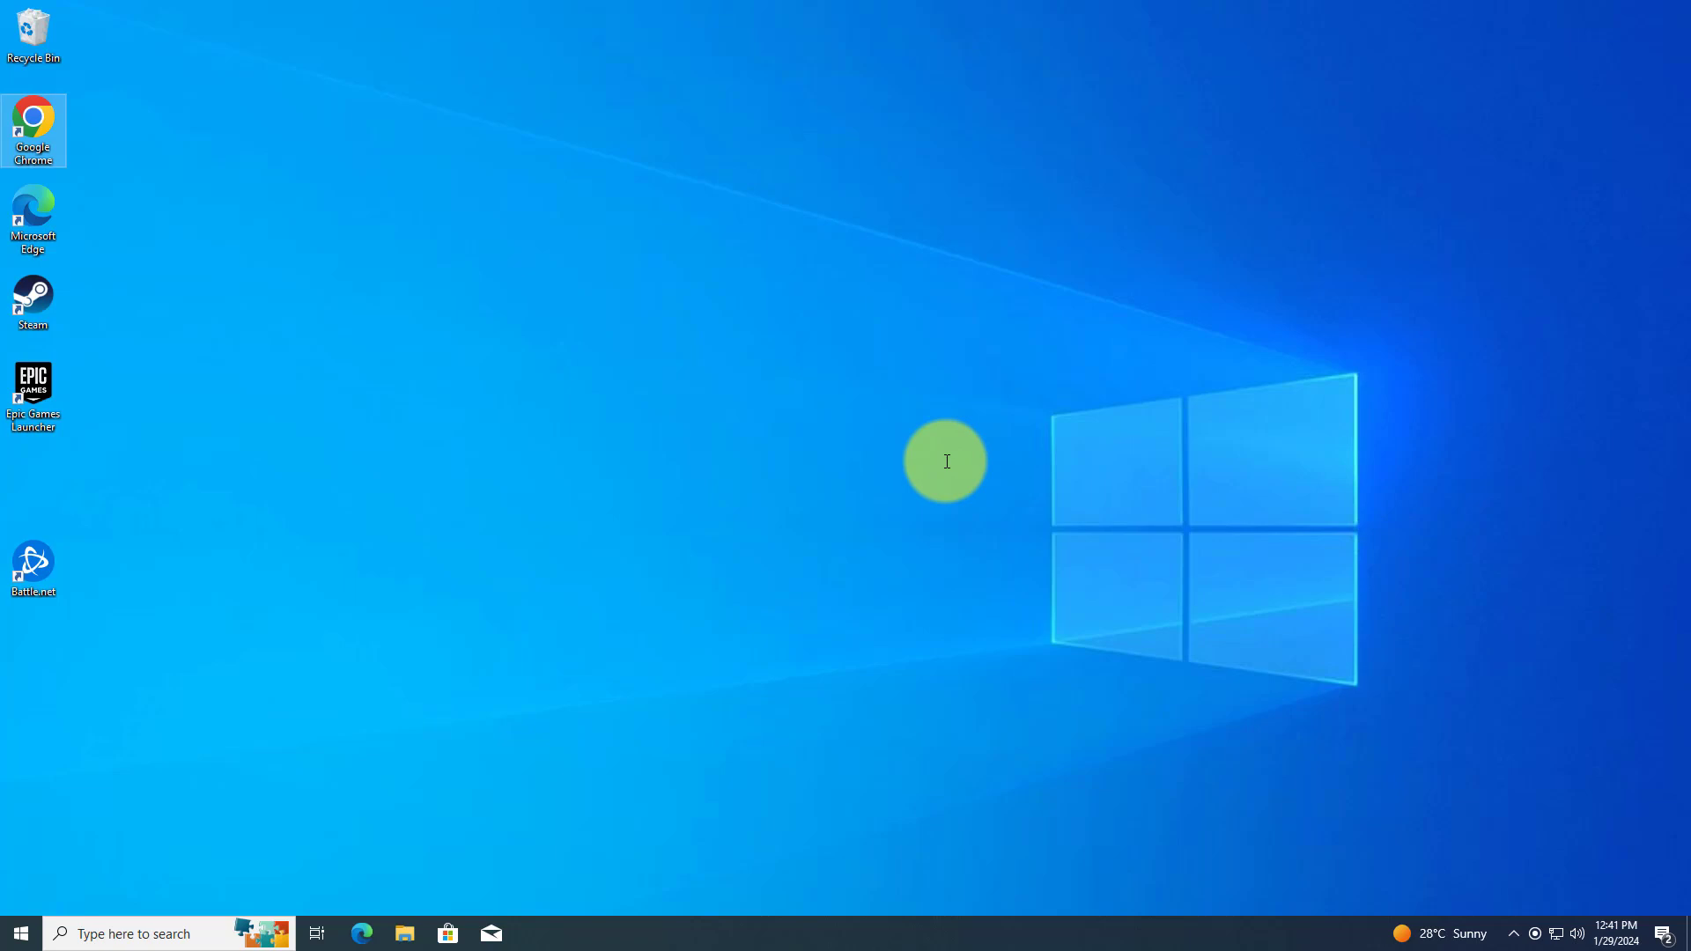
# - Open Google Chrome and search Google for "discord pc download"
pyautogui.press('Return')
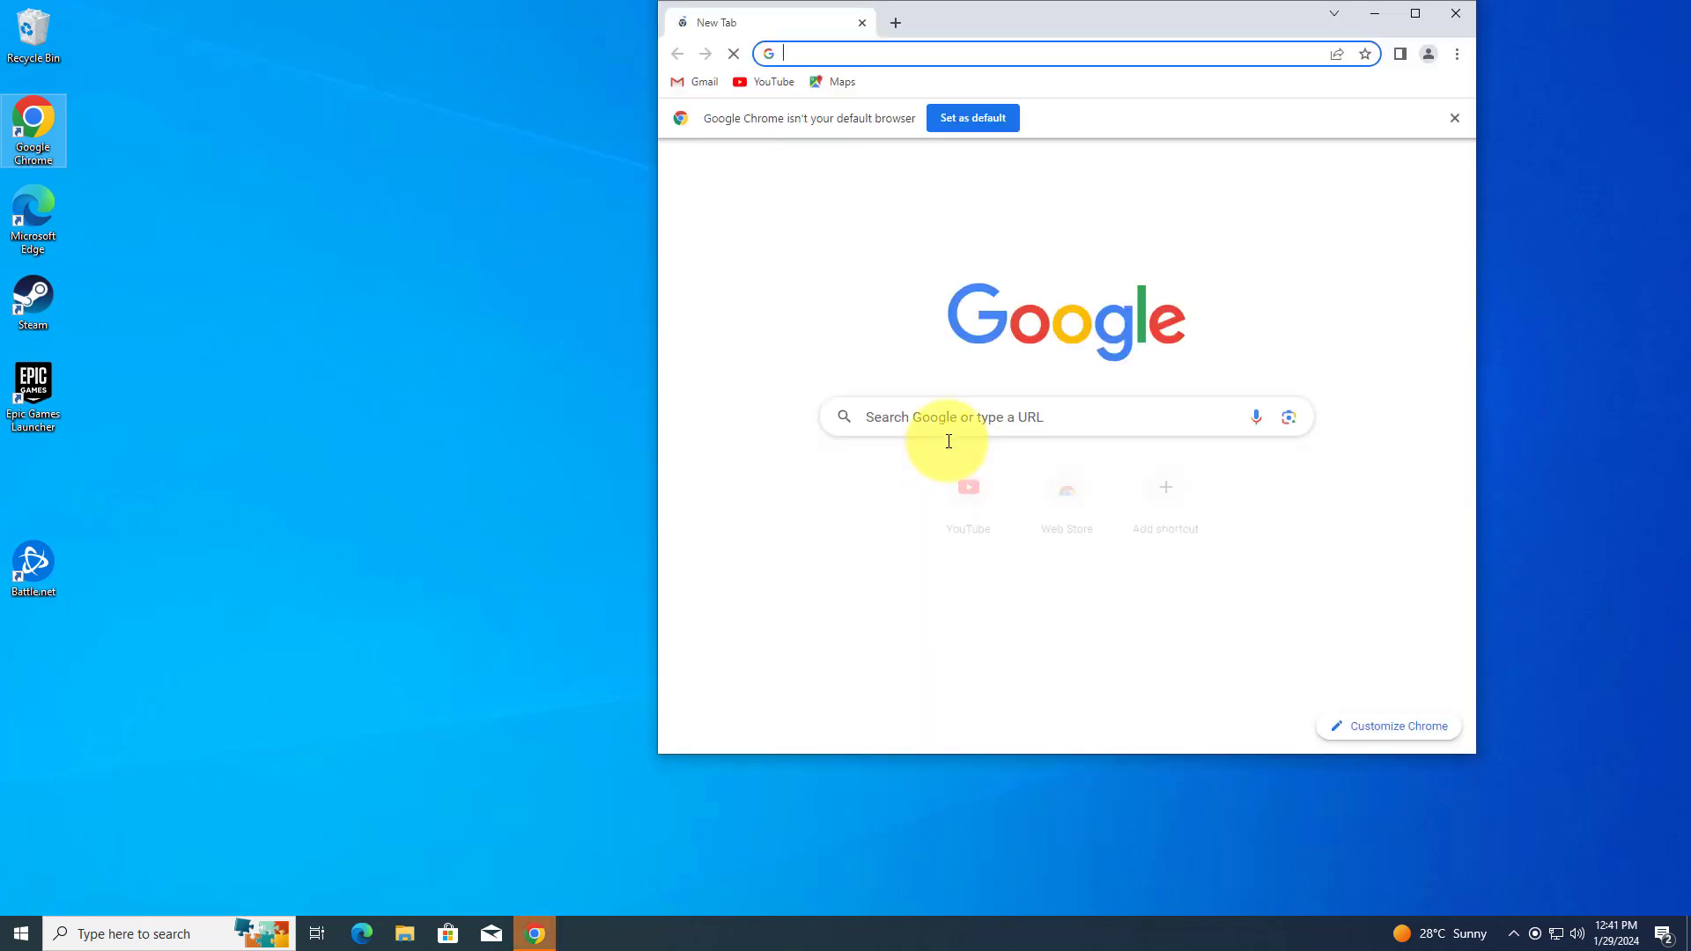
pyautogui.click(1004, 419)
pyautogui.write('disc')
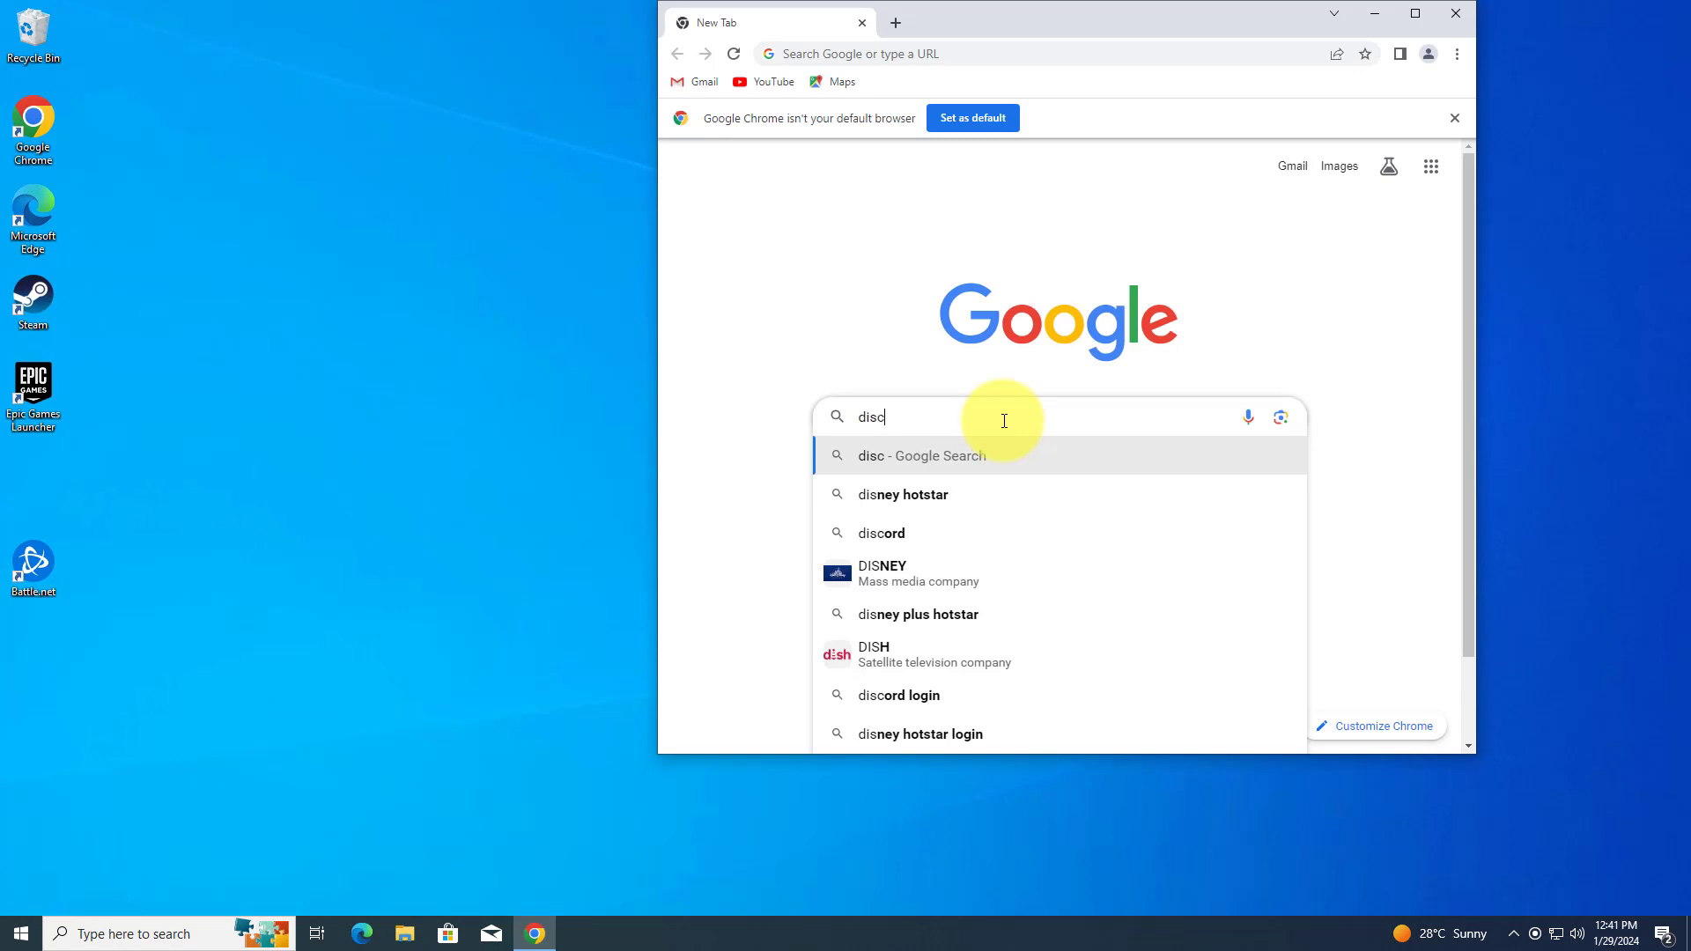
pyautogui.write('ord')
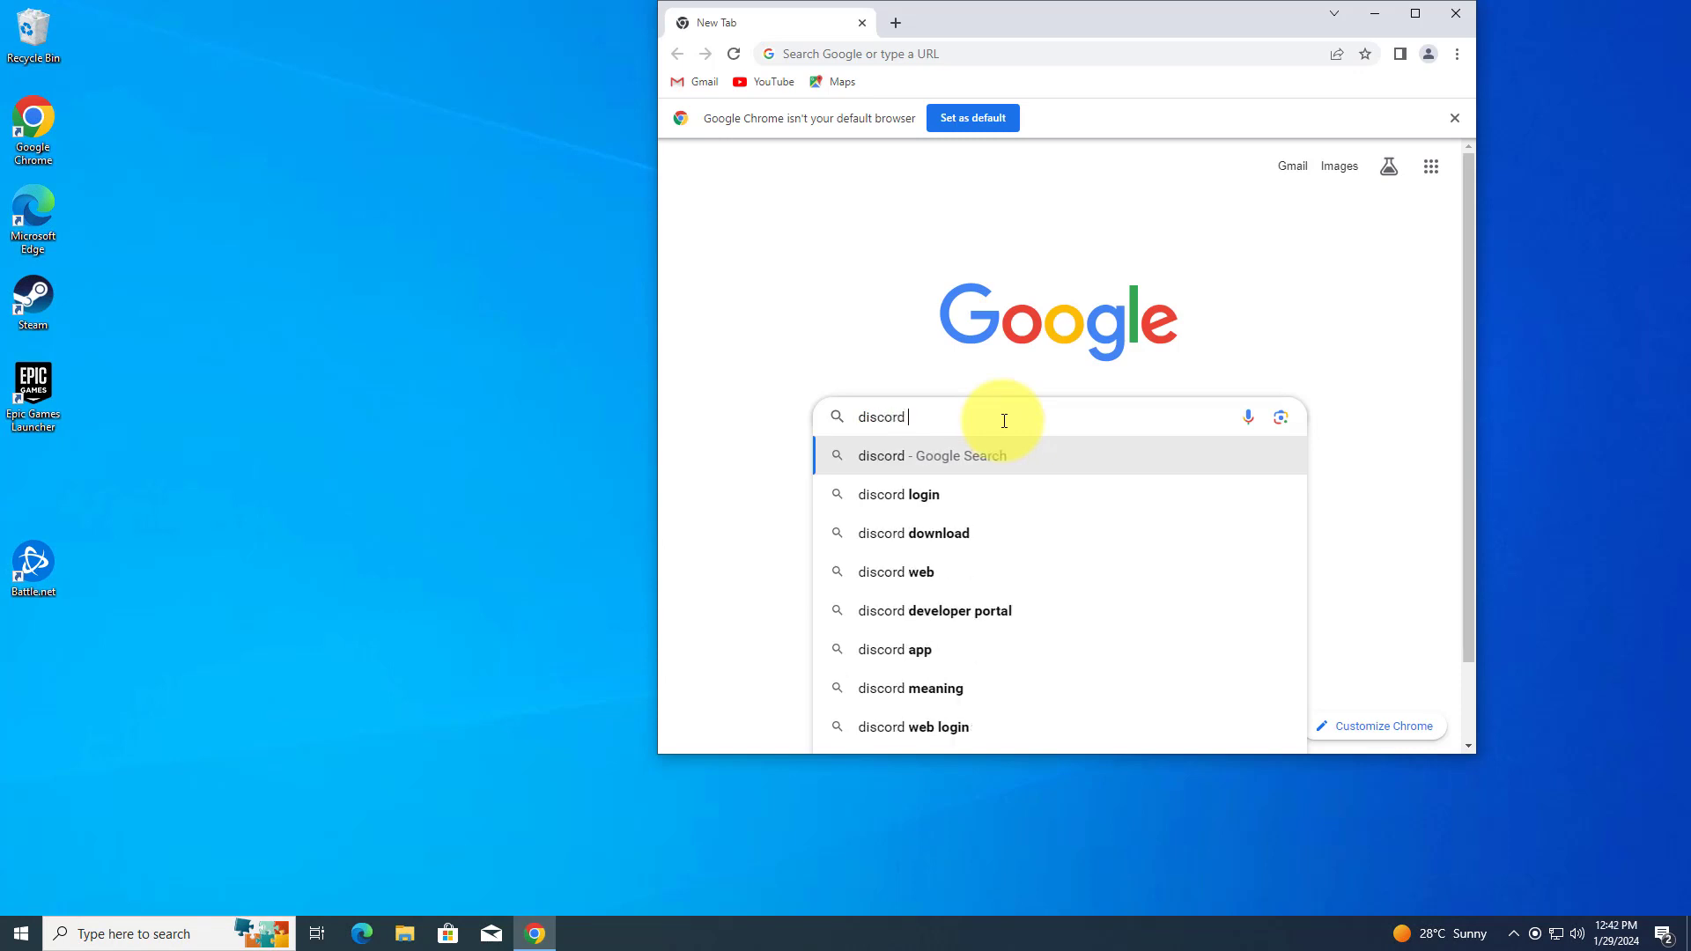
pyautogui.write(' pc')
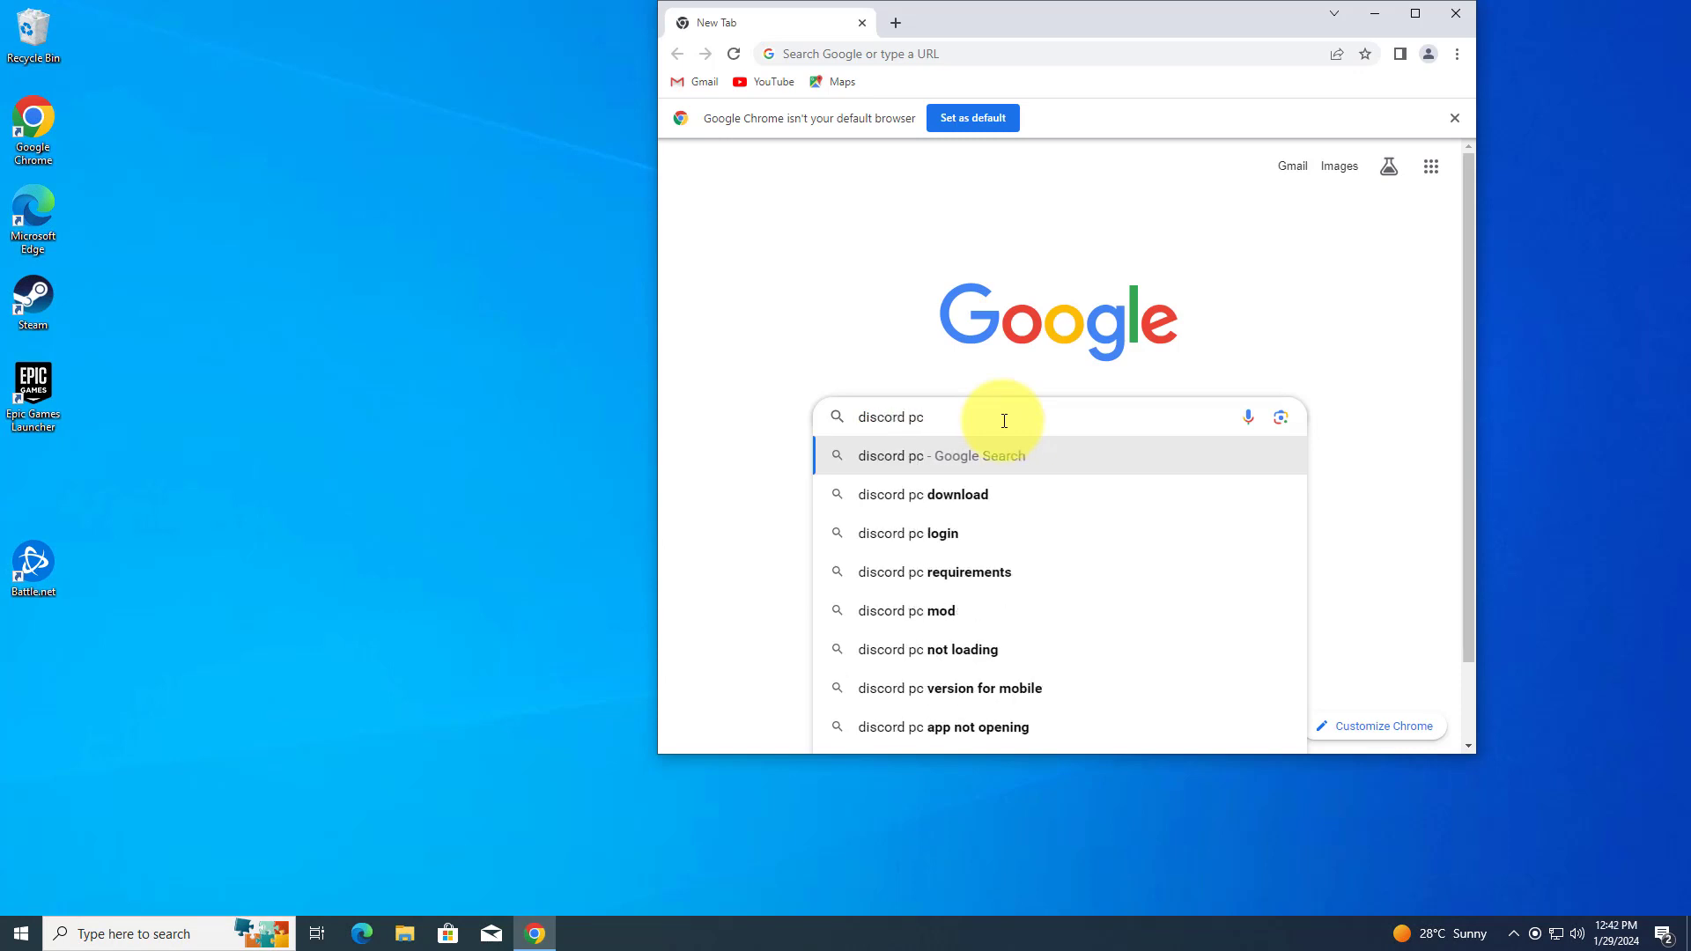
pyautogui.click(1029, 494)
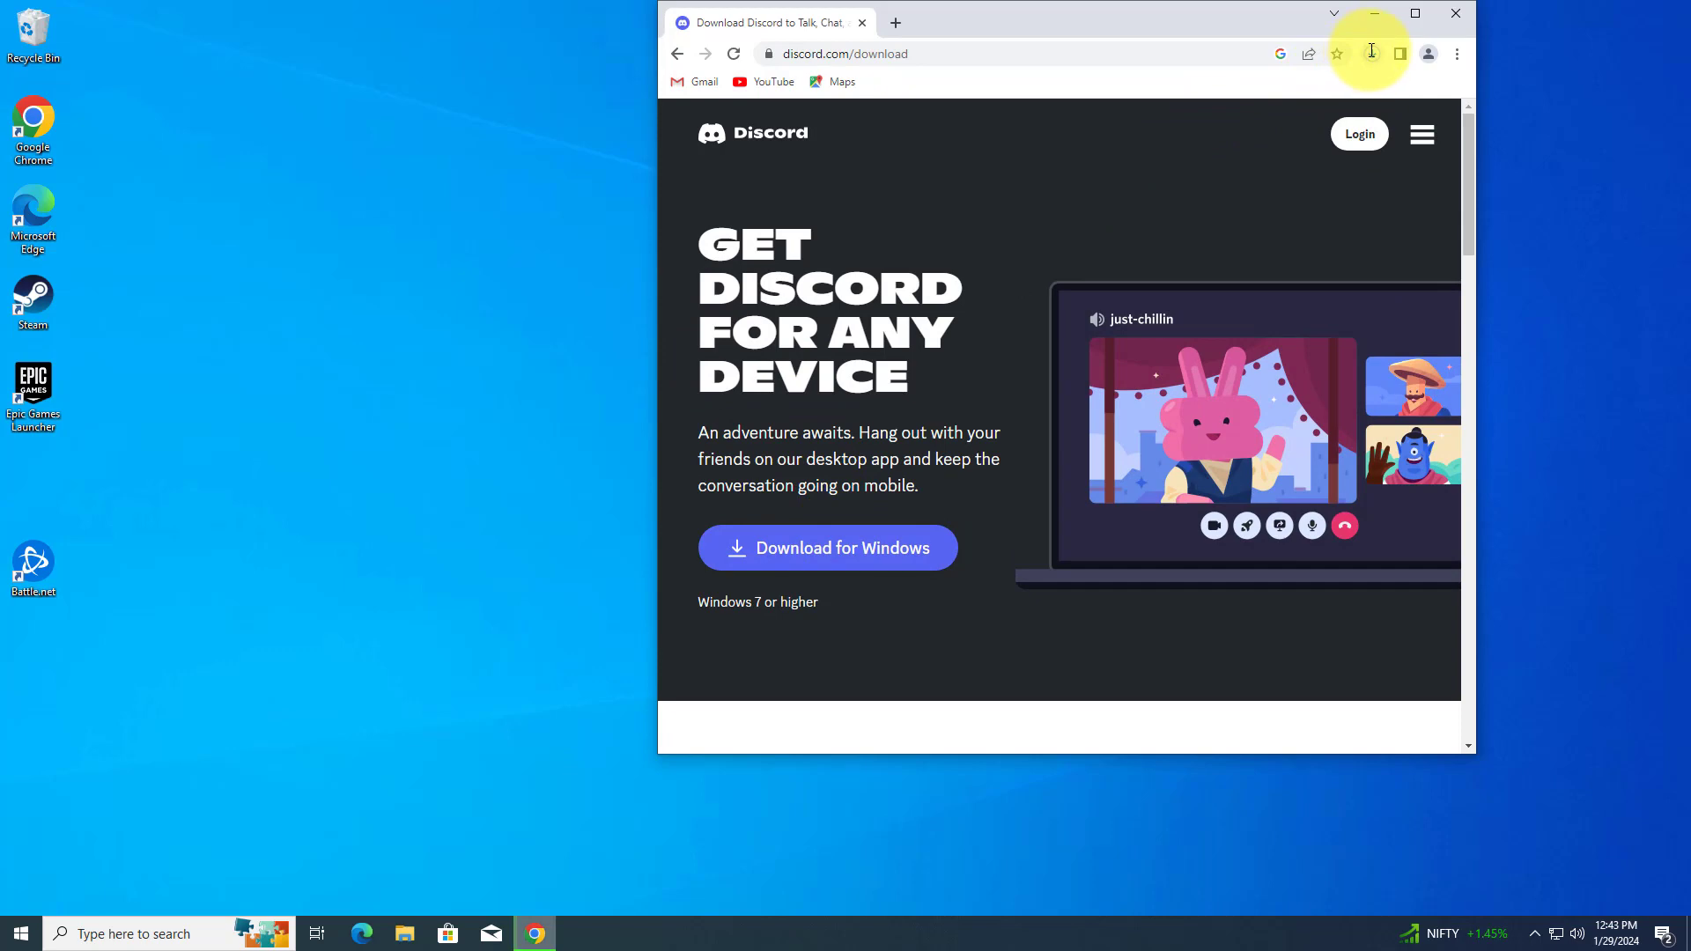
# - Run the downloaded DiscordSetup (1).exe from Chrome's recent downloads and minimize the browser window
pyautogui.click(1371, 52)
pyautogui.moveTo(1301, 116)
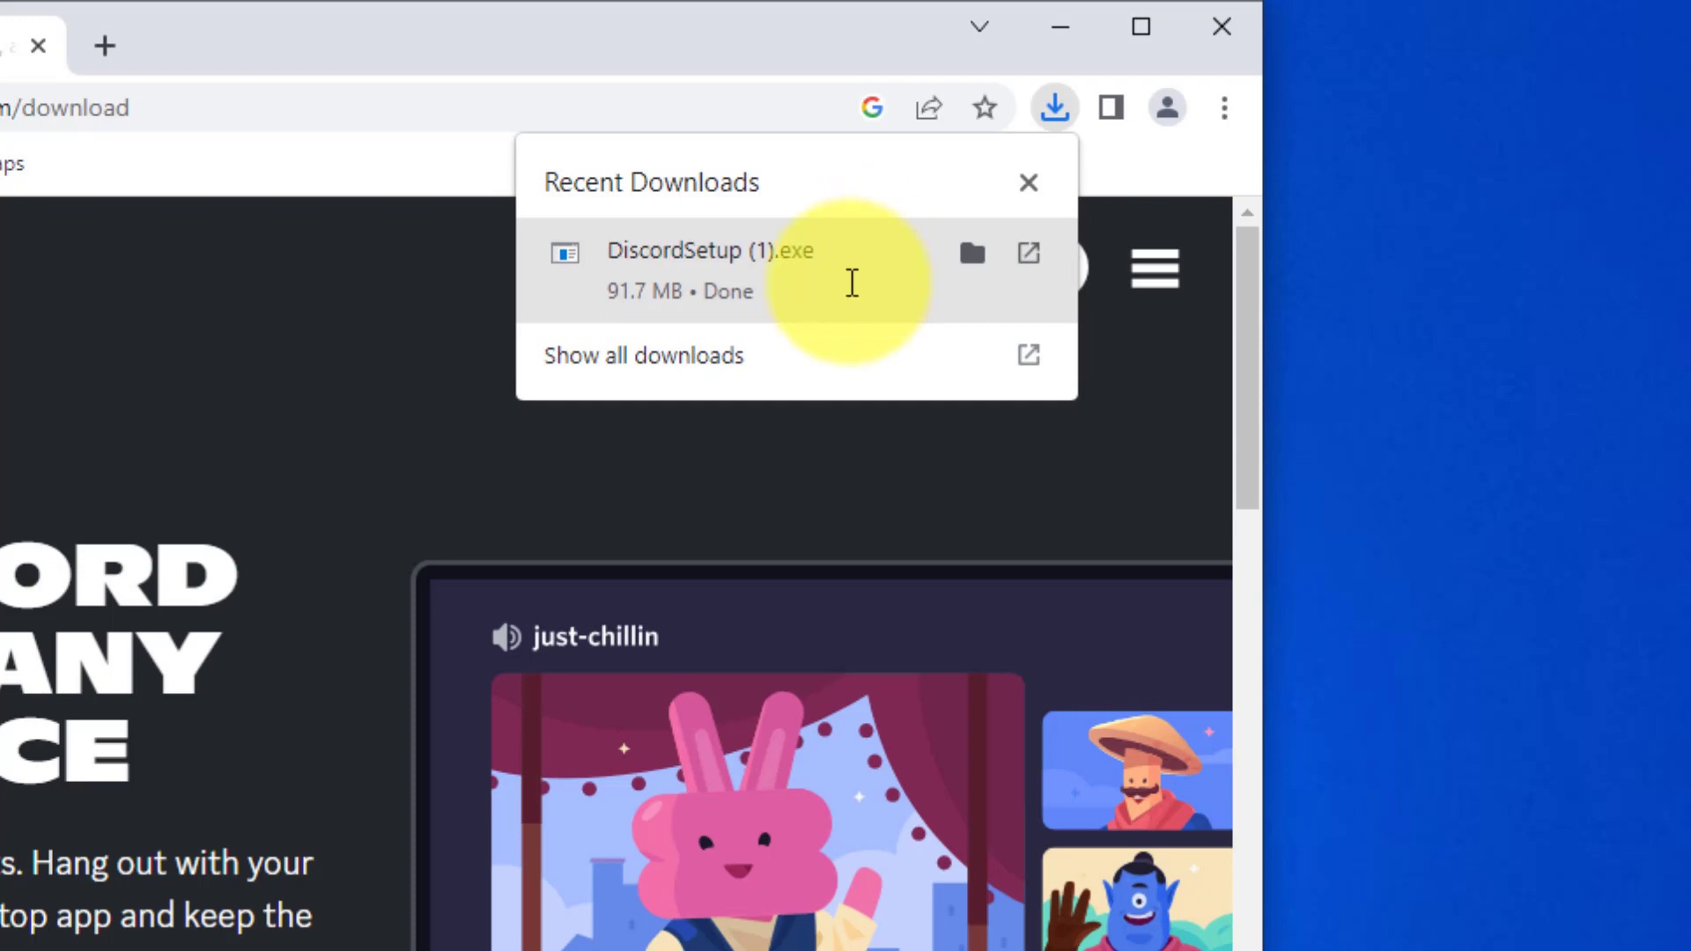
pyautogui.click(736, 256)
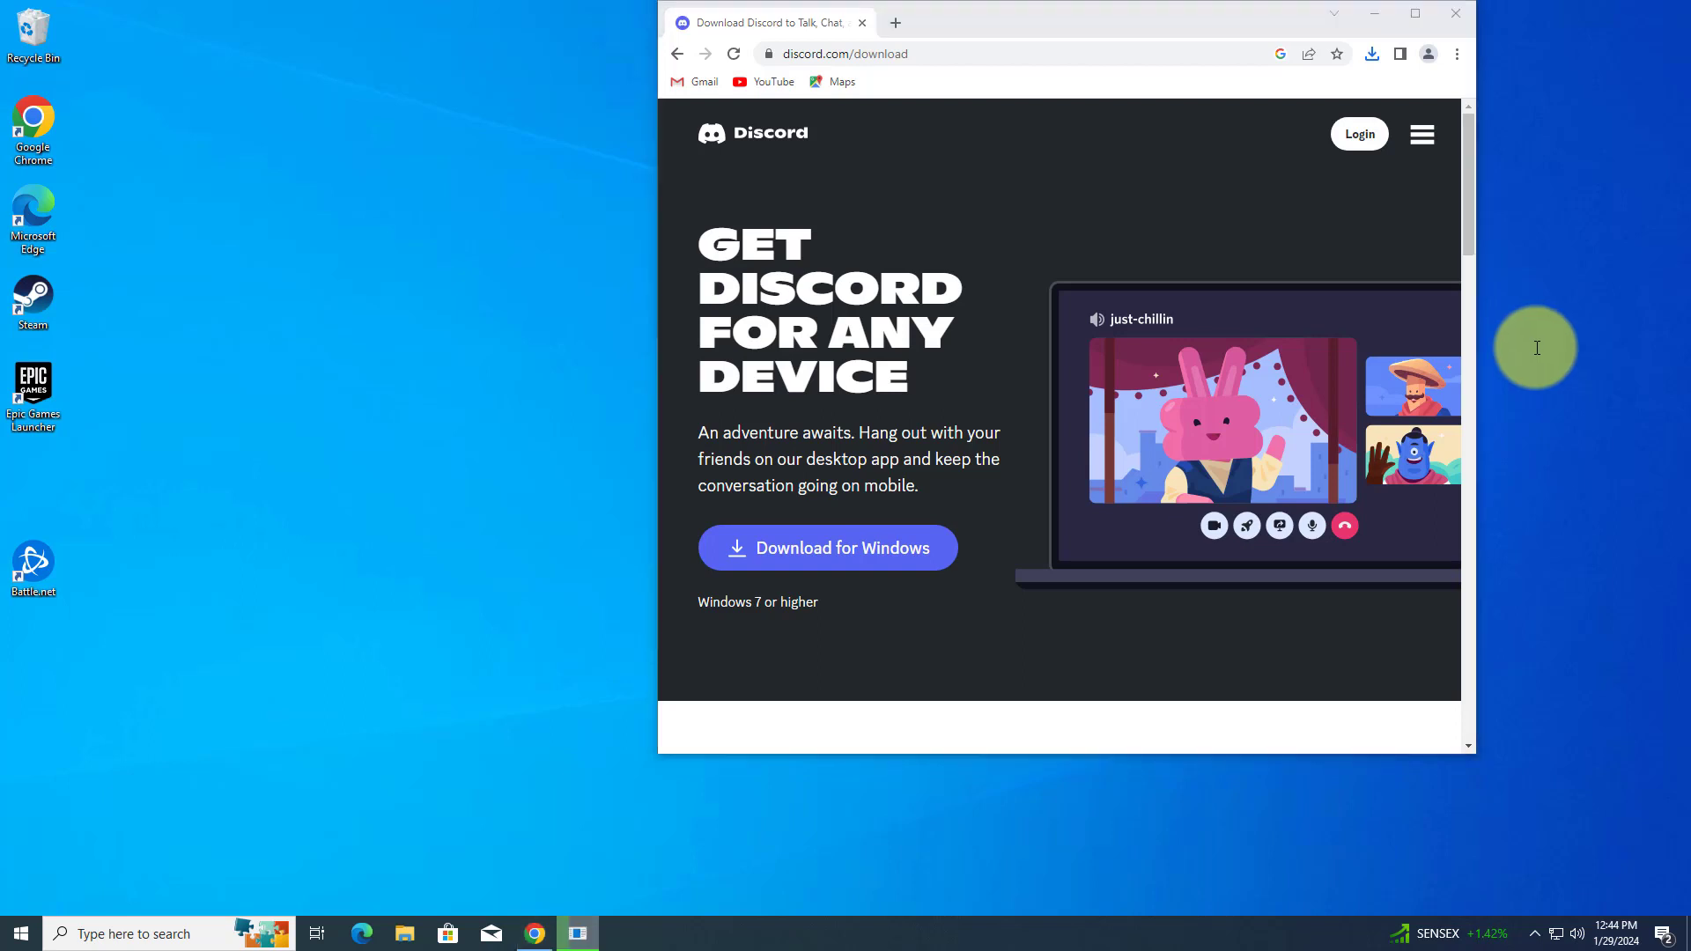
pyautogui.click(1378, 11)
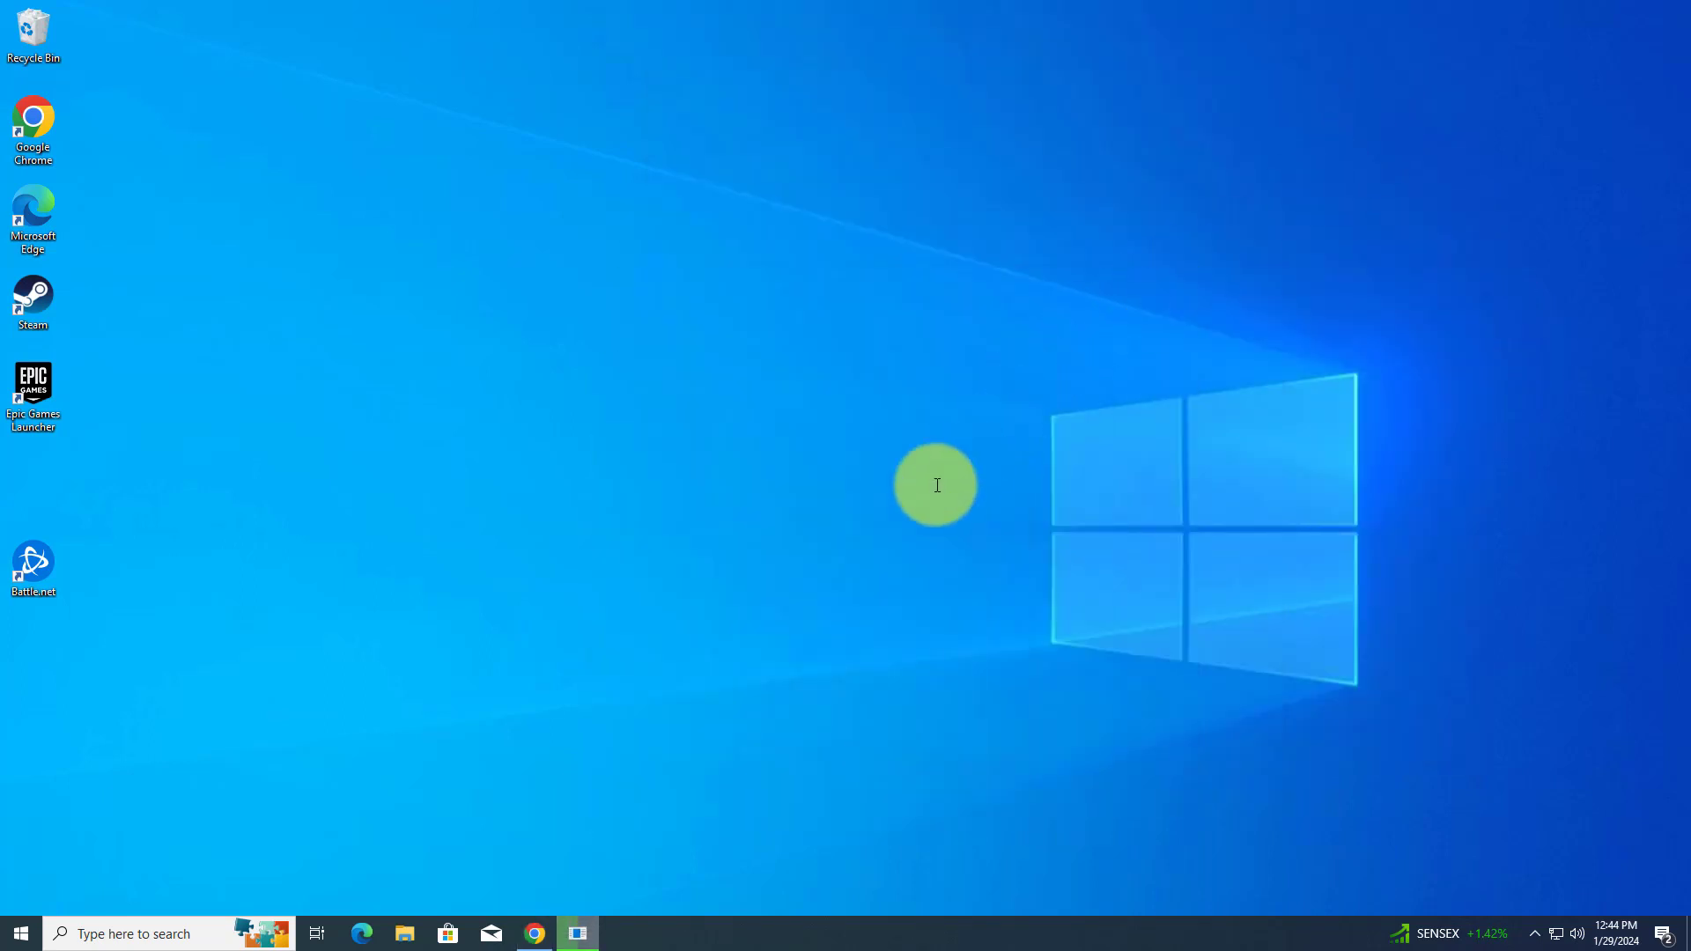